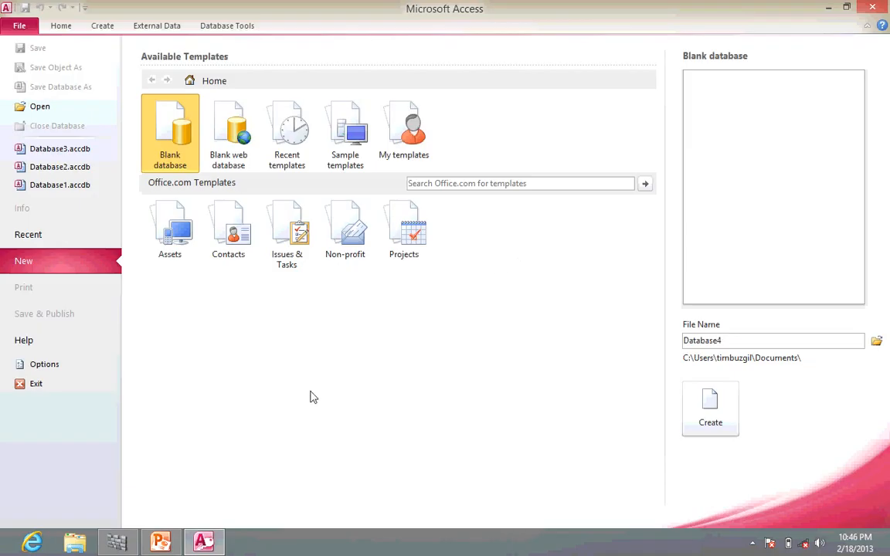
Review the Datatypes slide in the PowerPoint presentation and return to Access.
{"action": "left_click", "coordinate": [162, 542]}
{"action": "left_click", "coordinate": [118, 292]}
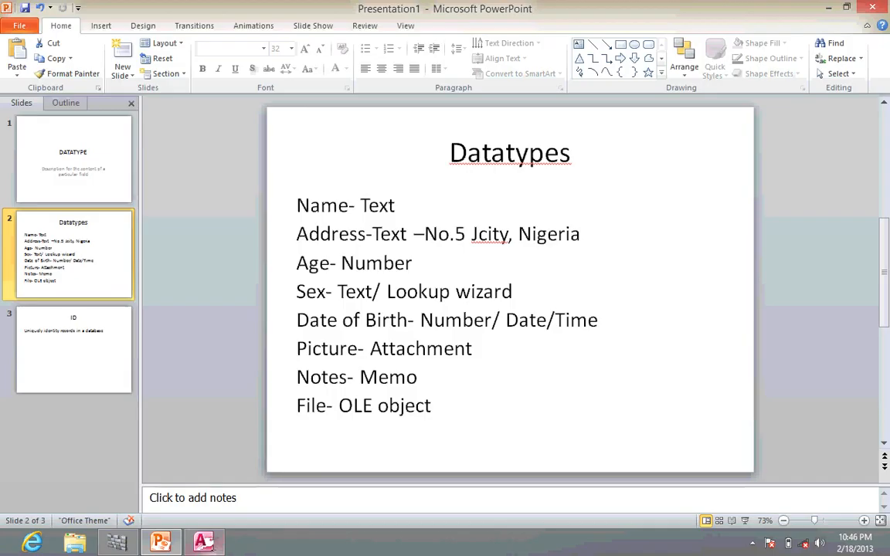
{"action": "left_click", "coordinate": [203, 542]}
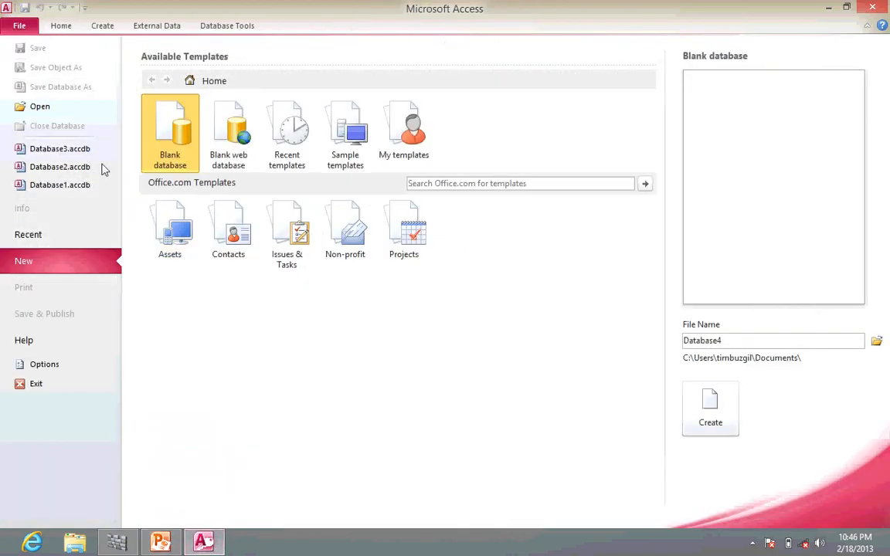
Open the recent database Database3.accdb and enable its disabled active content.
{"action": "left_click", "coordinate": [55, 149]}
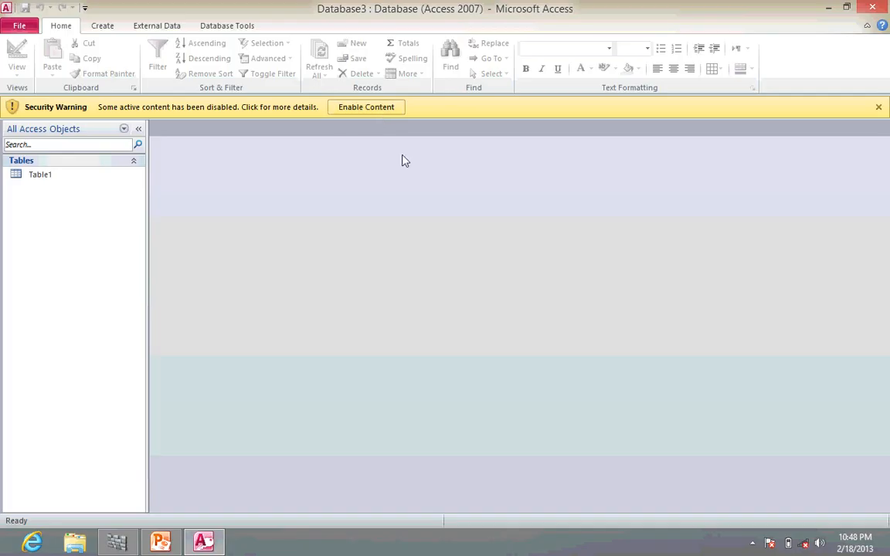
{"action": "left_click", "coordinate": [361, 109]}
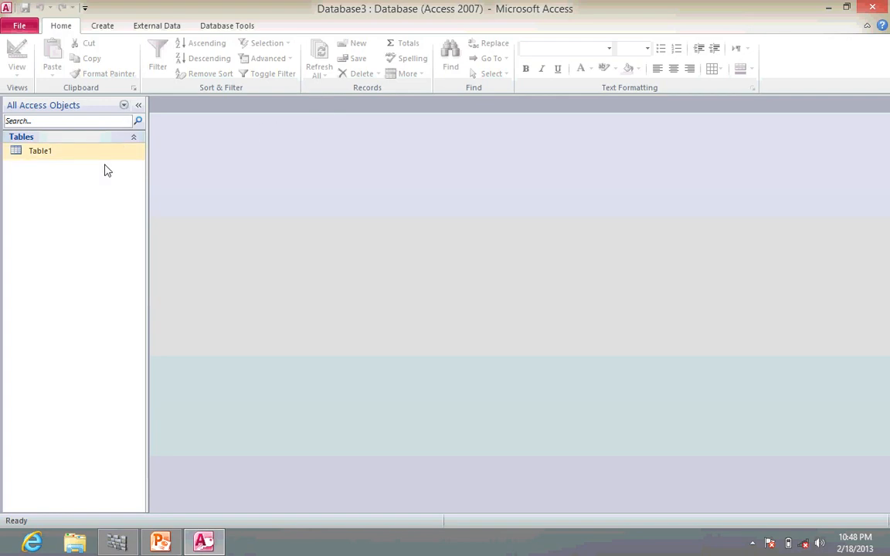
{"action": "left_click", "coordinate": [138, 105]}
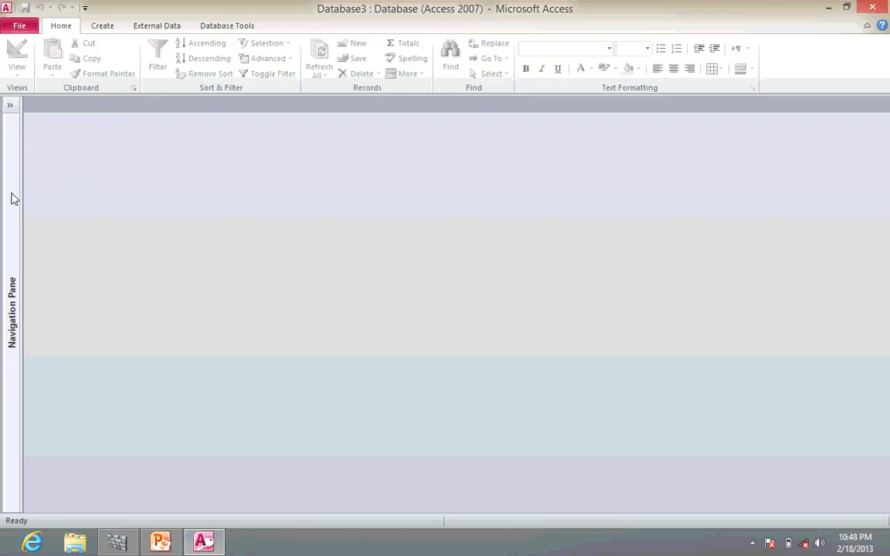
{"action": "left_click", "coordinate": [10, 107]}
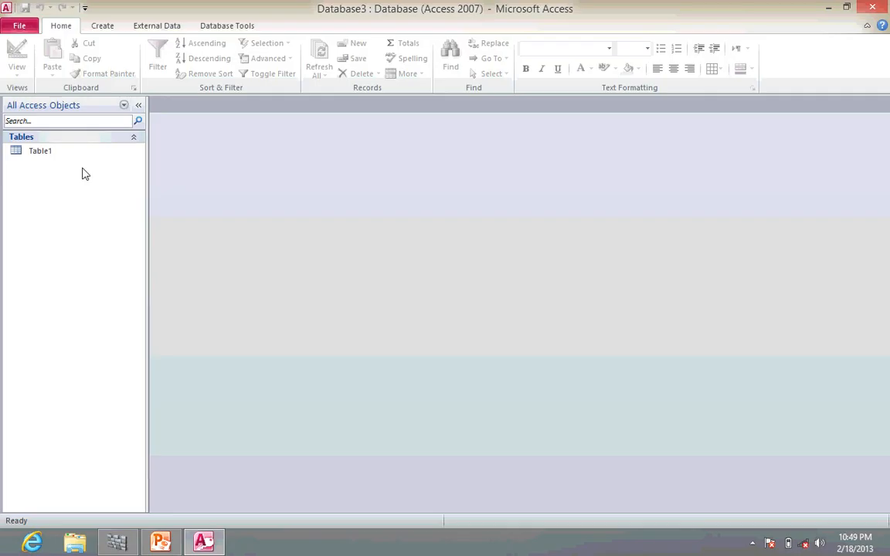
Open Table1 and switch it to Design view.
{"action": "double_click", "coordinate": [44, 156]}
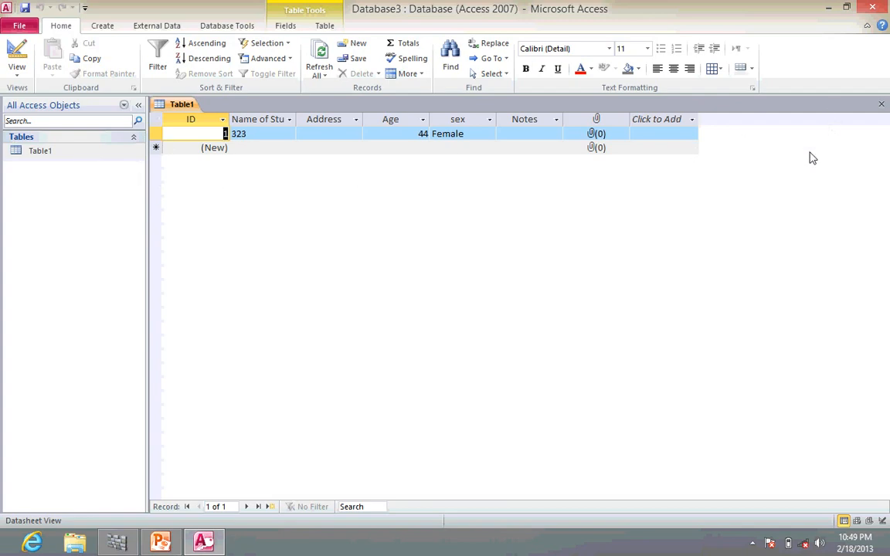
{"action": "left_click", "coordinate": [883, 105]}
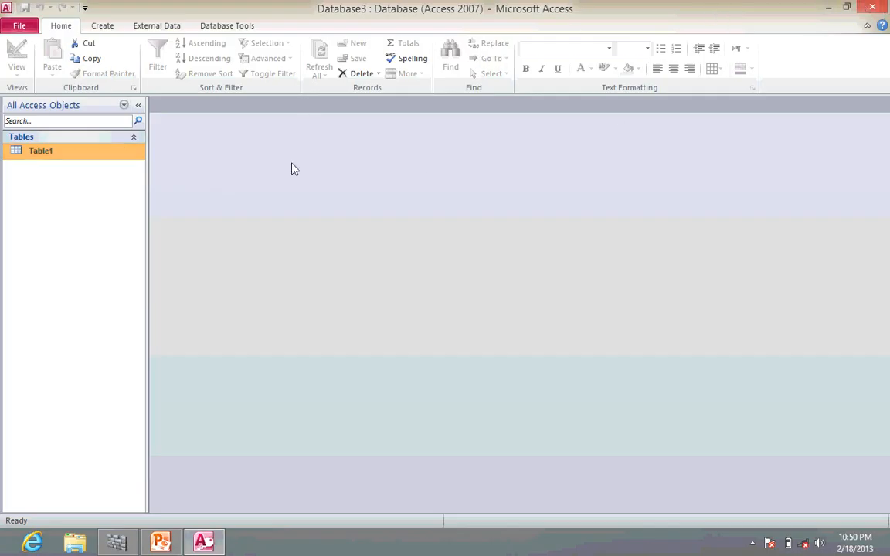
{"action": "double_click", "coordinate": [111, 158]}
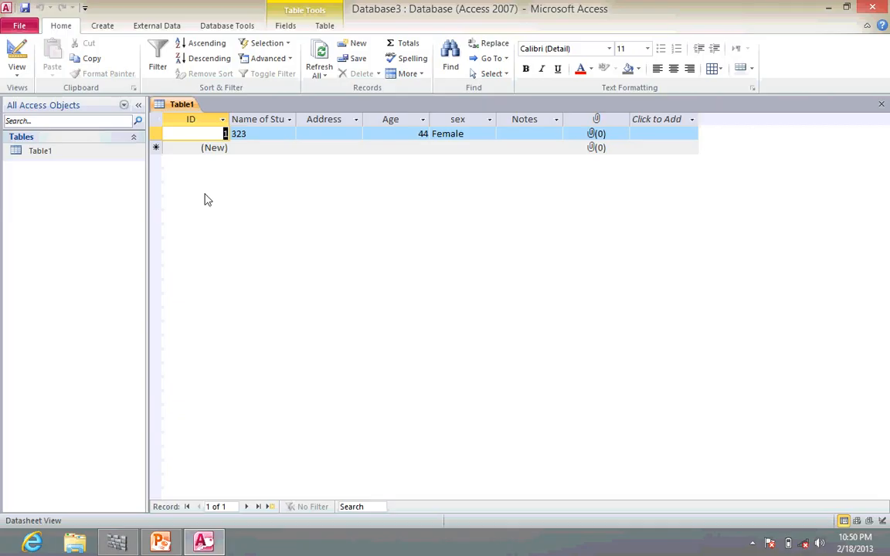
{"action": "left_click", "coordinate": [15, 56]}
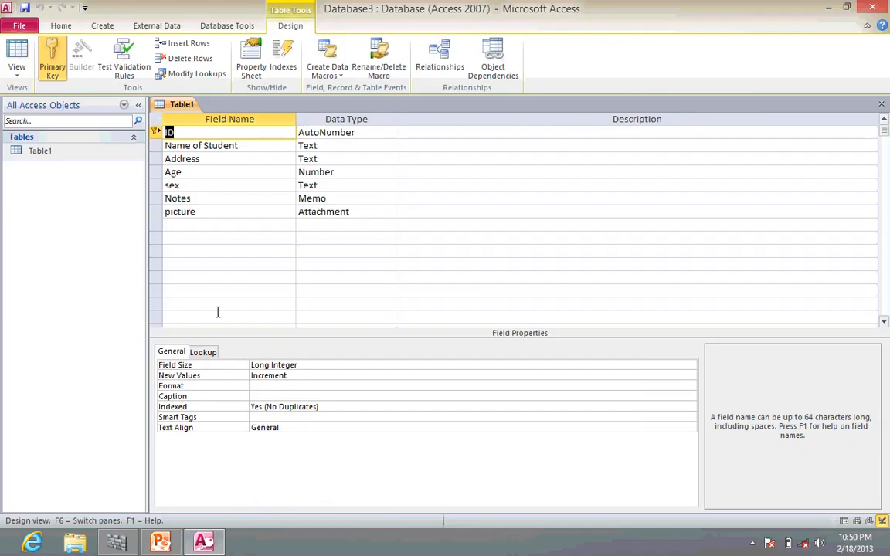
Consult the Datatypes slide in PowerPoint and add a Date of Birth field with the Date/Time data type below the picture field in Access.
{"action": "left_click", "coordinate": [190, 226]}
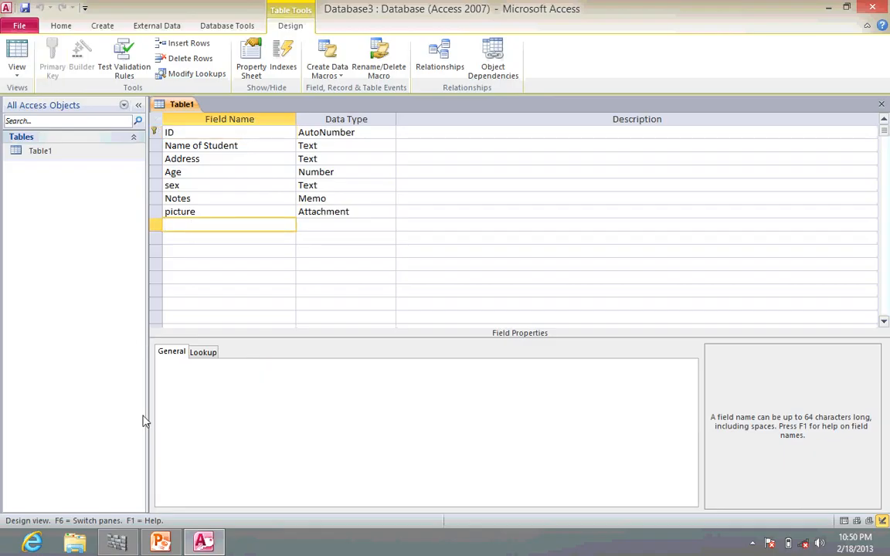
{"action": "left_click", "coordinate": [160, 543]}
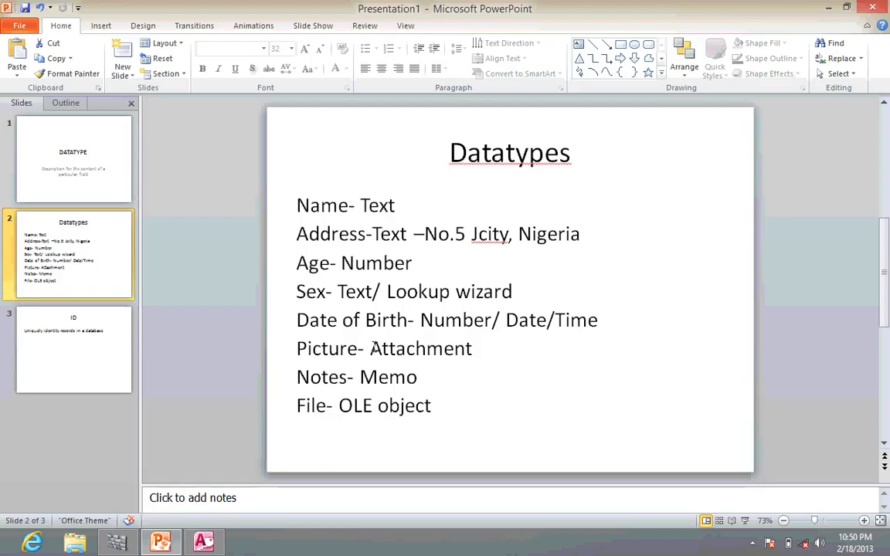
{"action": "left_click", "coordinate": [206, 542]}
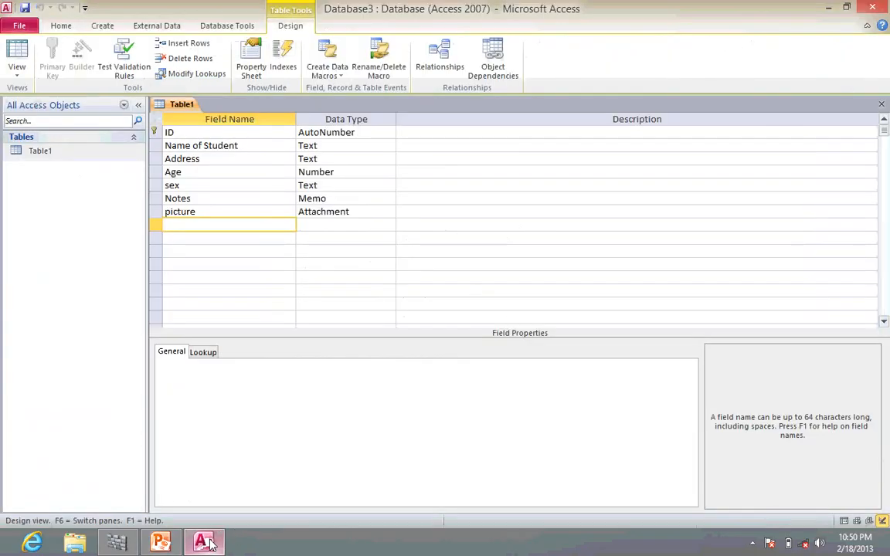
{"action": "left_click", "coordinate": [162, 542]}
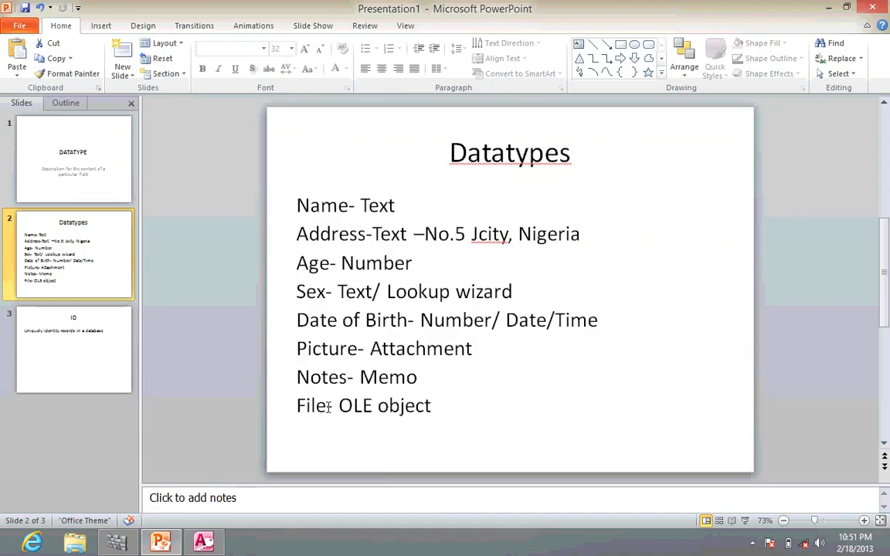
{"action": "left_click", "coordinate": [204, 541]}
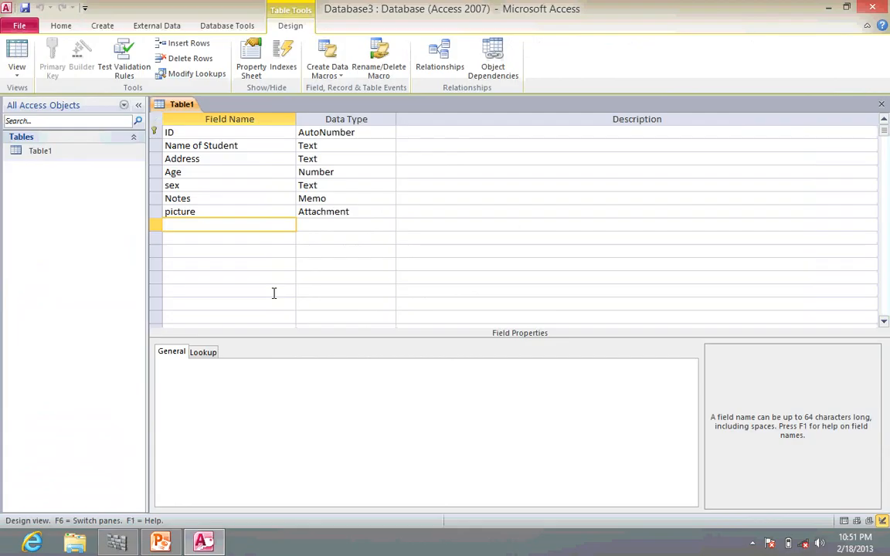
{"action": "type", "text": "Date of Birth"}
{"action": "left_click", "coordinate": [346, 225]}
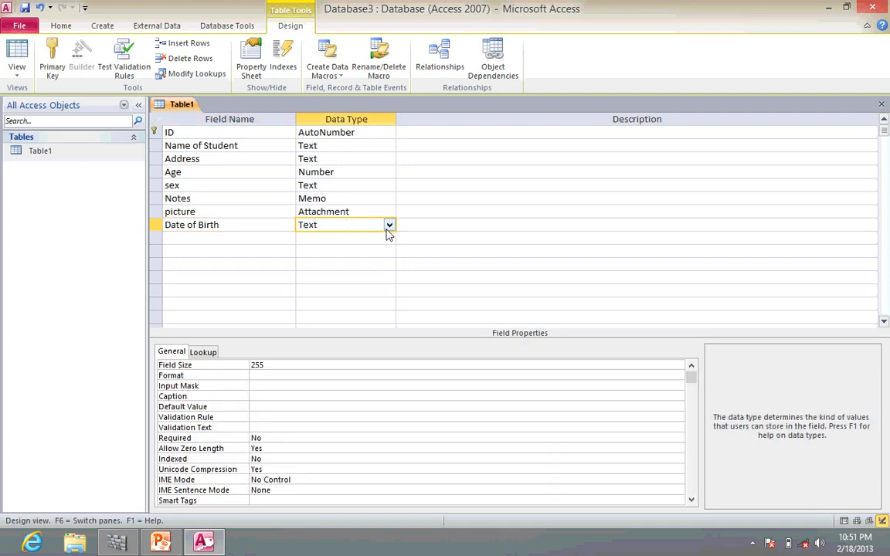
{"action": "left_click", "coordinate": [389, 225]}
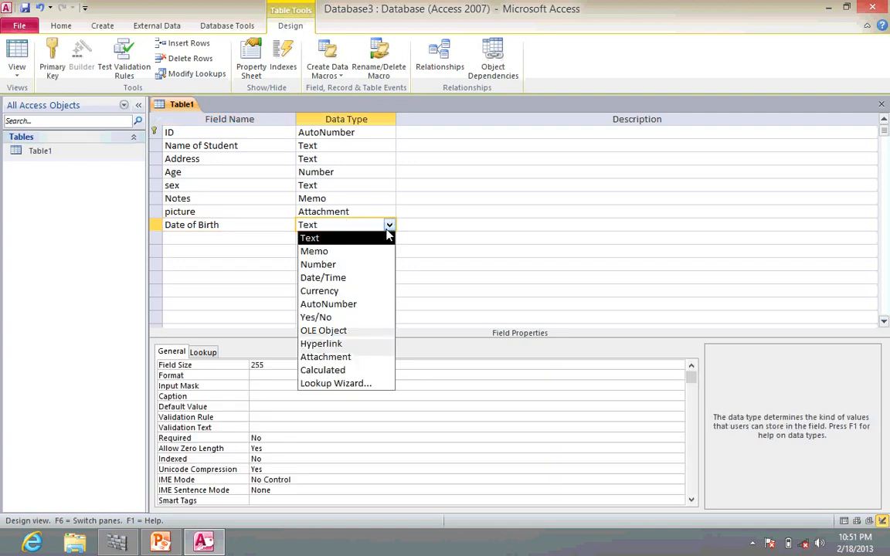
{"action": "left_click", "coordinate": [347, 280]}
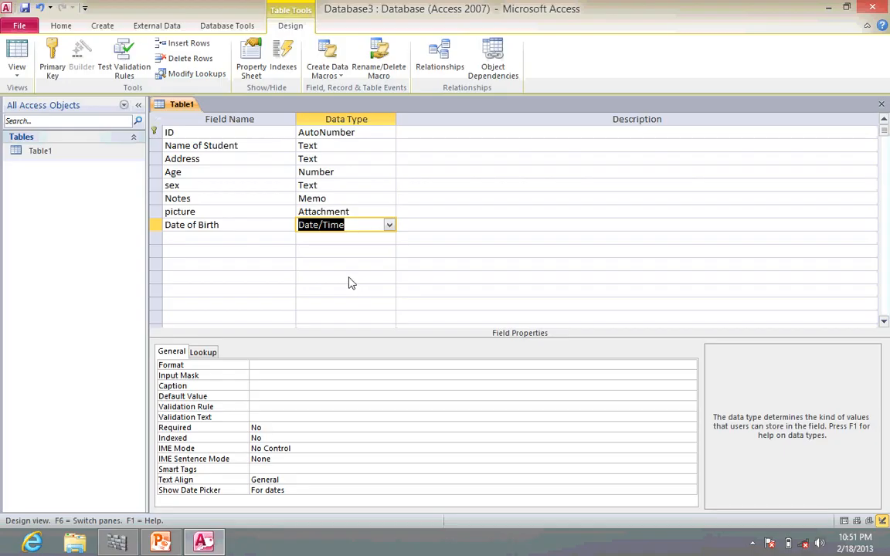
Add an External File field with the OLE Object data type below Date of Birth.
{"action": "left_click", "coordinate": [286, 240]}
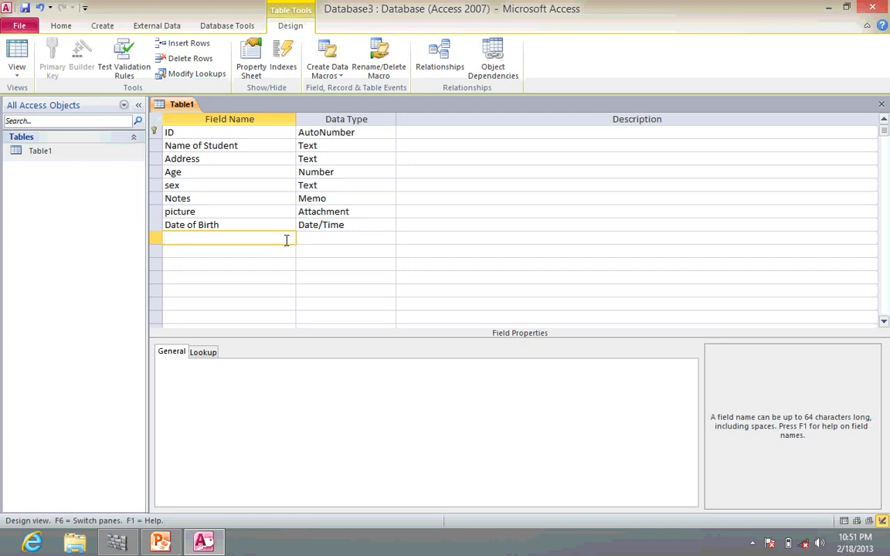
{"action": "type", "text": "D"}
{"action": "key", "text": "BackSpace"}
{"action": "type", "text": "External File"}
{"action": "left_click", "coordinate": [320, 241]}
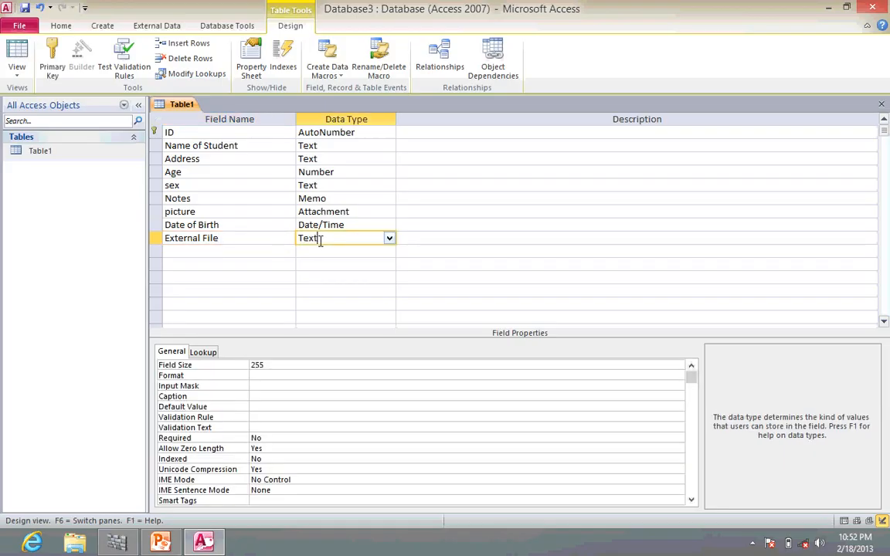
{"action": "left_click", "coordinate": [390, 238]}
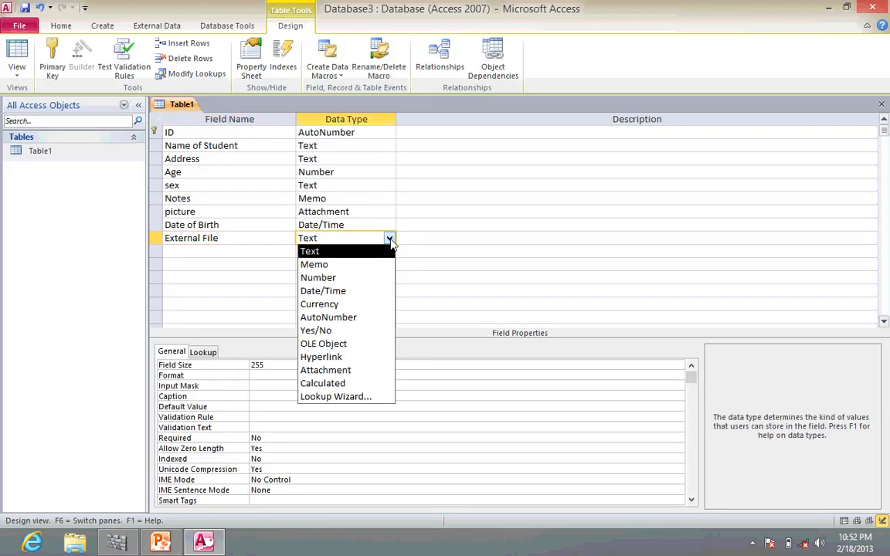
{"action": "left_click", "coordinate": [363, 350]}
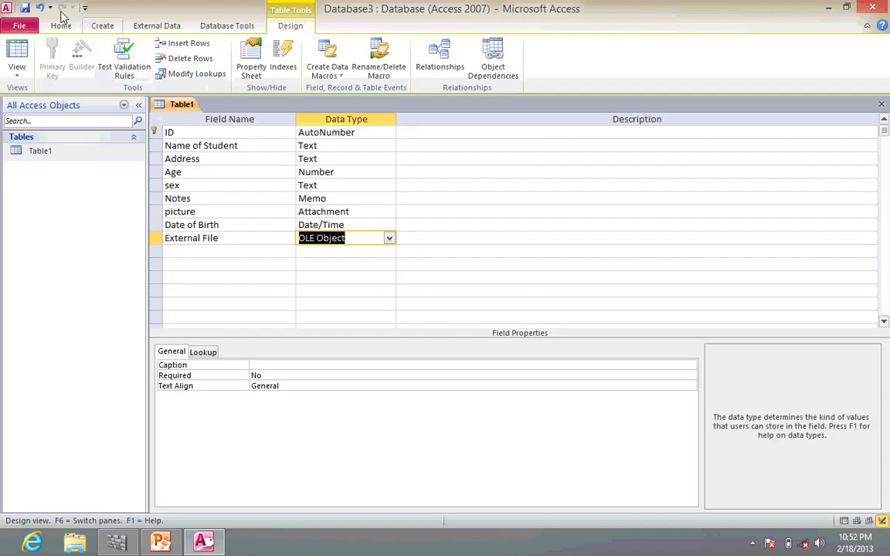
Save the Table1 design and switch the table to Datasheet view.
{"action": "left_click", "coordinate": [24, 9]}
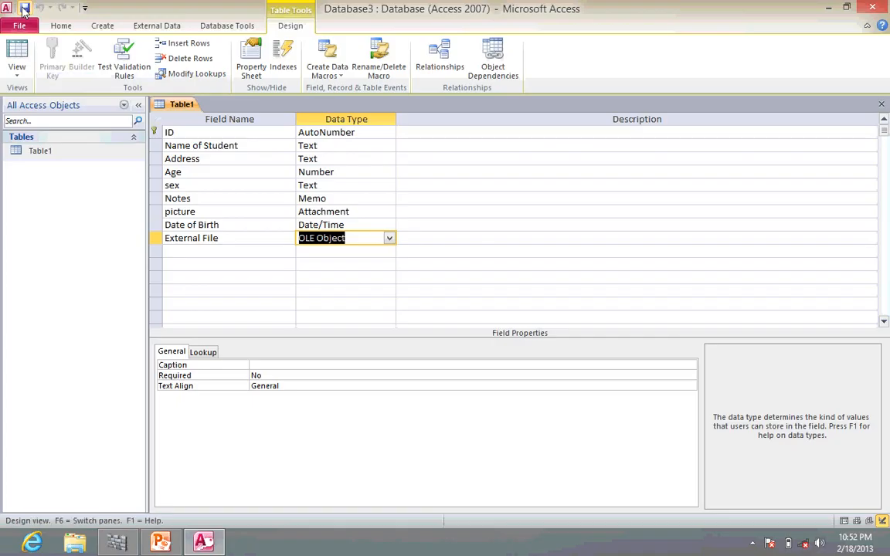
{"action": "left_click", "coordinate": [16, 53]}
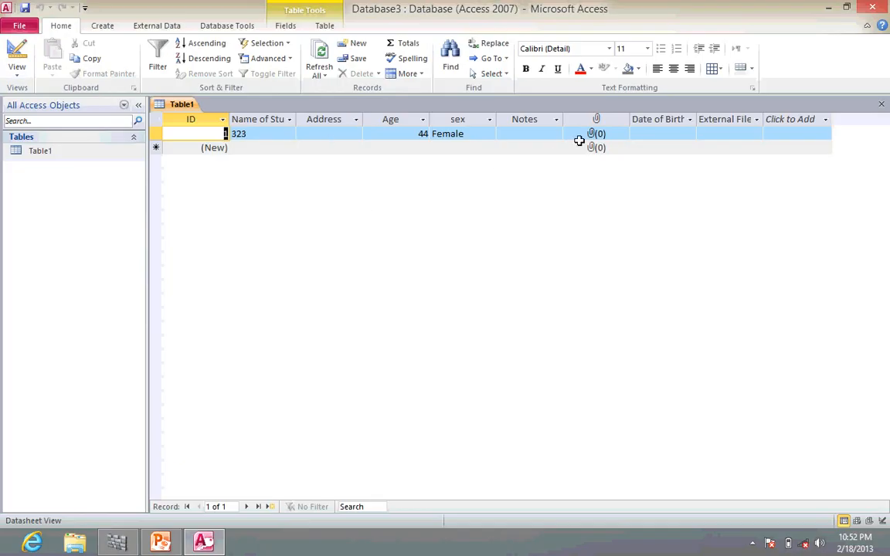
{"action": "left_click", "coordinate": [656, 132]}
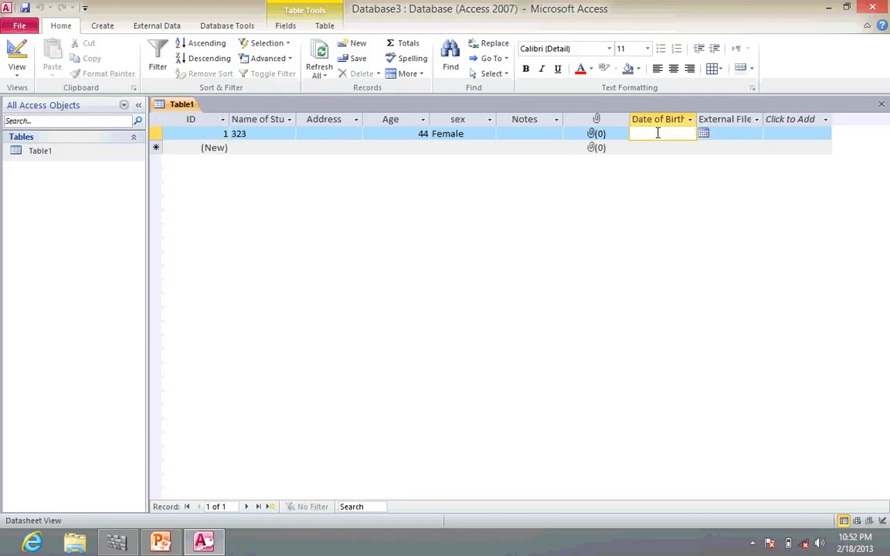
{"action": "left_click", "coordinate": [531, 134]}
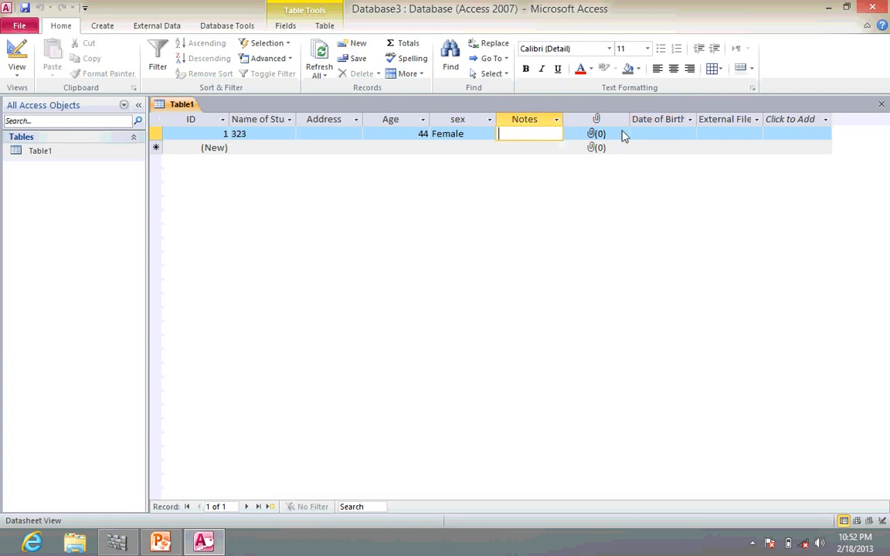
Pick a trial date from the calendar for the first record's Date of Birth field.
{"action": "left_click", "coordinate": [658, 133]}
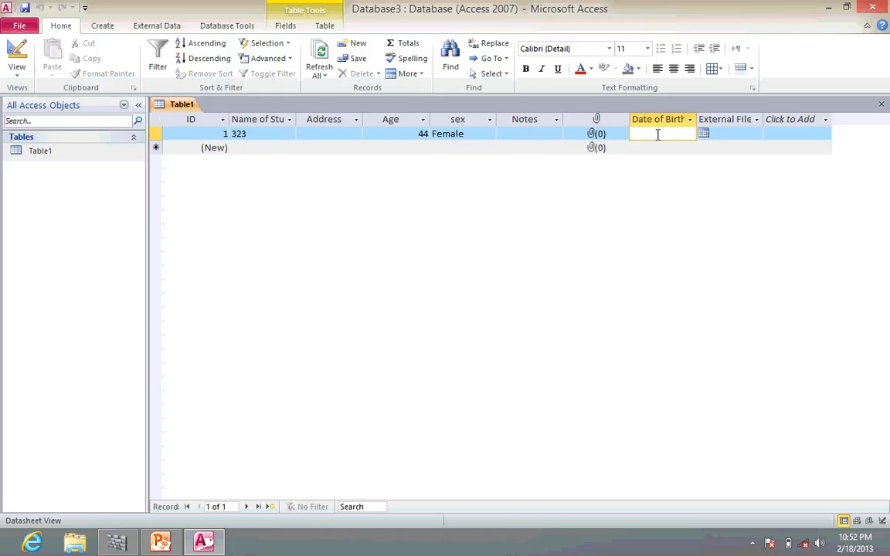
{"action": "left_click", "coordinate": [704, 135]}
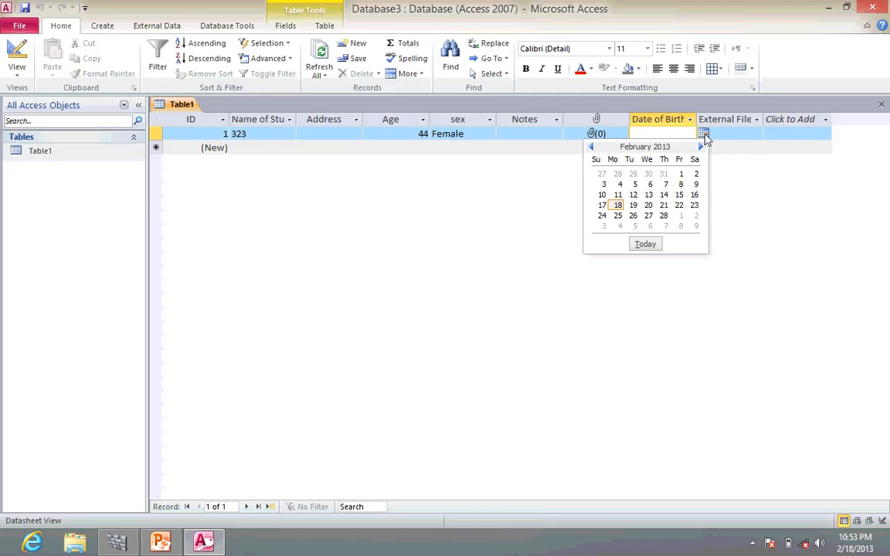
{"action": "left_click", "coordinate": [635, 185]}
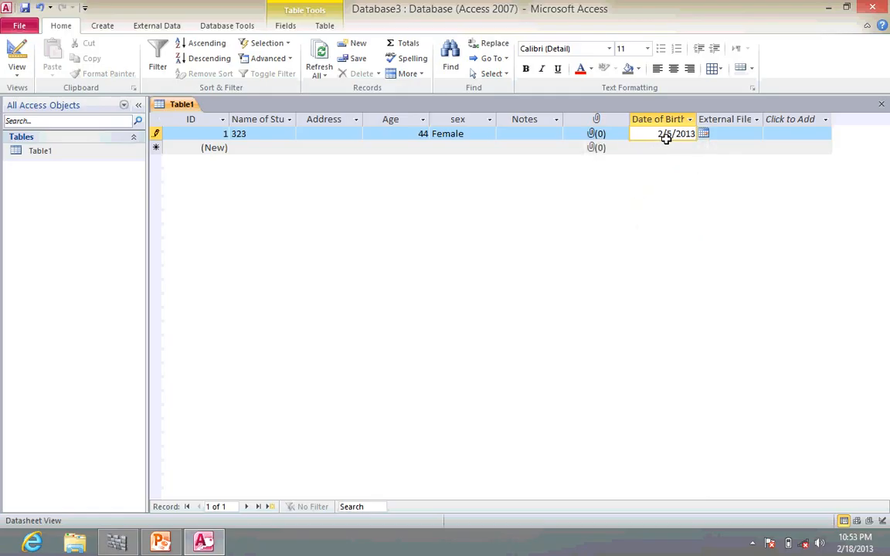
Page the calendar back several years and choose an earlier date of birth for the first record.
{"action": "left_click", "coordinate": [704, 135]}
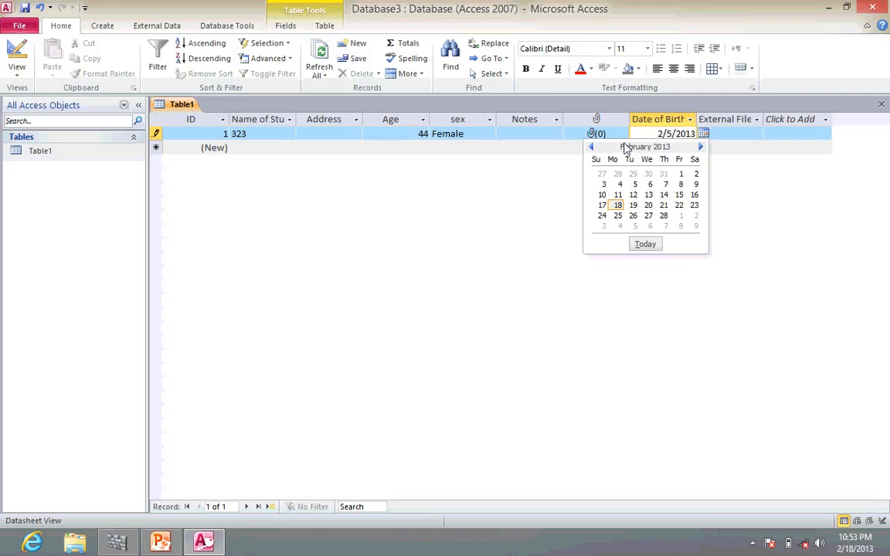
{"action": "left_click", "coordinate": [591, 147]}
{"action": "left_click", "coordinate": [591, 147]}
{"action": "left_click", "coordinate": [591, 146]}
{"action": "left_click", "coordinate": [591, 146]}
{"action": "left_click", "coordinate": [591, 147]}
{"action": "left_click", "coordinate": [591, 147]}
{"action": "left_click", "coordinate": [591, 146]}
{"action": "left_click", "coordinate": [591, 147]}
{"action": "left_click", "coordinate": [591, 146]}
{"action": "left_click", "coordinate": [591, 146]}
{"action": "left_click", "coordinate": [590, 147]}
{"action": "left_click", "coordinate": [592, 147]}
{"action": "left_click", "coordinate": [592, 147]}
{"action": "left_click", "coordinate": [591, 147]}
{"action": "left_click", "coordinate": [592, 147]}
{"action": "left_click", "coordinate": [592, 147]}
{"action": "left_click", "coordinate": [592, 146]}
{"action": "left_click", "coordinate": [591, 147]}
{"action": "left_click", "coordinate": [591, 147]}
{"action": "double_click", "coordinate": [591, 147]}
{"action": "double_click", "coordinate": [592, 147]}
{"action": "left_click", "coordinate": [592, 146]}
{"action": "double_click", "coordinate": [592, 146]}
{"action": "double_click", "coordinate": [591, 147]}
{"action": "left_click", "coordinate": [592, 146]}
{"action": "double_click", "coordinate": [592, 146]}
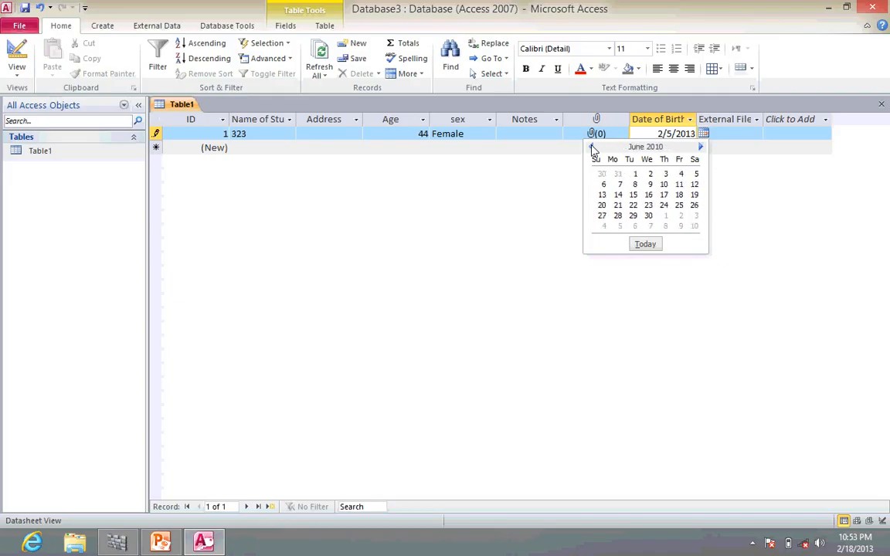
{"action": "double_click", "coordinate": [591, 147]}
{"action": "double_click", "coordinate": [592, 147]}
{"action": "left_click", "coordinate": [592, 147]}
{"action": "double_click", "coordinate": [592, 147]}
{"action": "double_click", "coordinate": [592, 147]}
{"action": "double_click", "coordinate": [592, 147]}
{"action": "left_click", "coordinate": [592, 147]}
{"action": "double_click", "coordinate": [592, 147]}
{"action": "double_click", "coordinate": [591, 147]}
{"action": "left_click", "coordinate": [592, 147]}
{"action": "double_click", "coordinate": [592, 147]}
{"action": "double_click", "coordinate": [592, 147]}
{"action": "triple_click", "coordinate": [592, 147]}
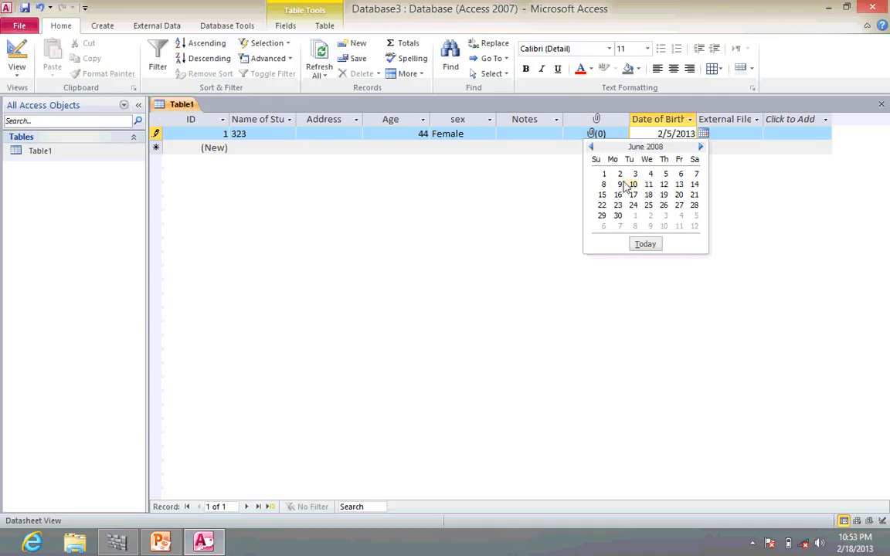
{"action": "left_click", "coordinate": [649, 195]}
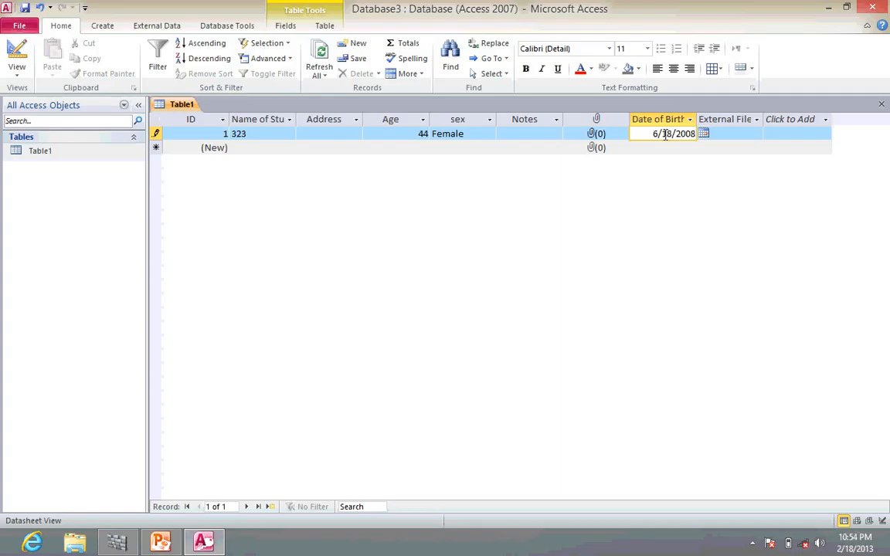
Insert a new Microsoft Word Document object into the first record's External File field.
{"action": "left_click", "coordinate": [736, 137]}
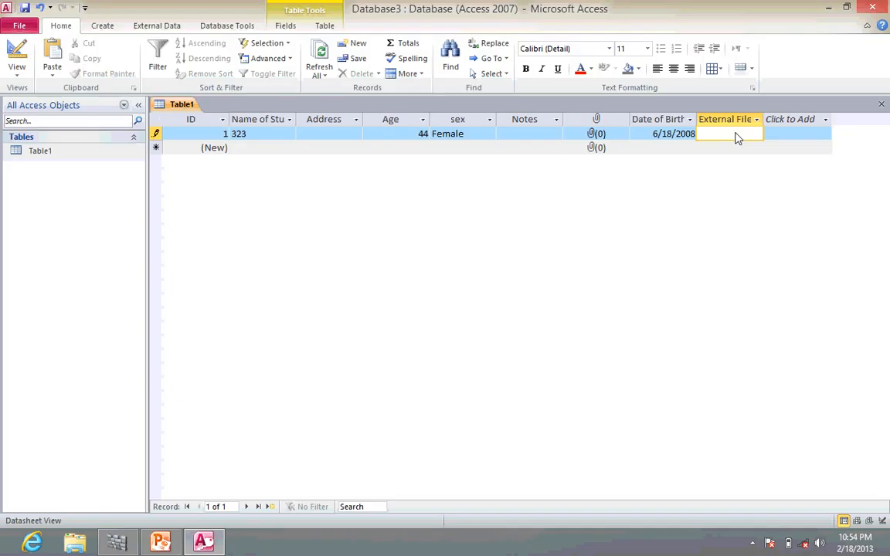
{"action": "right_click", "coordinate": [736, 137]}
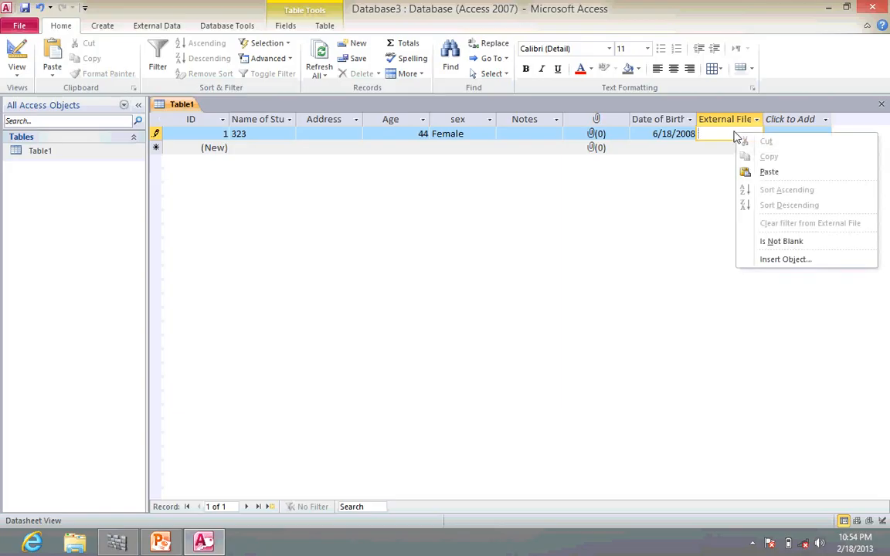
{"action": "right_click", "coordinate": [724, 132]}
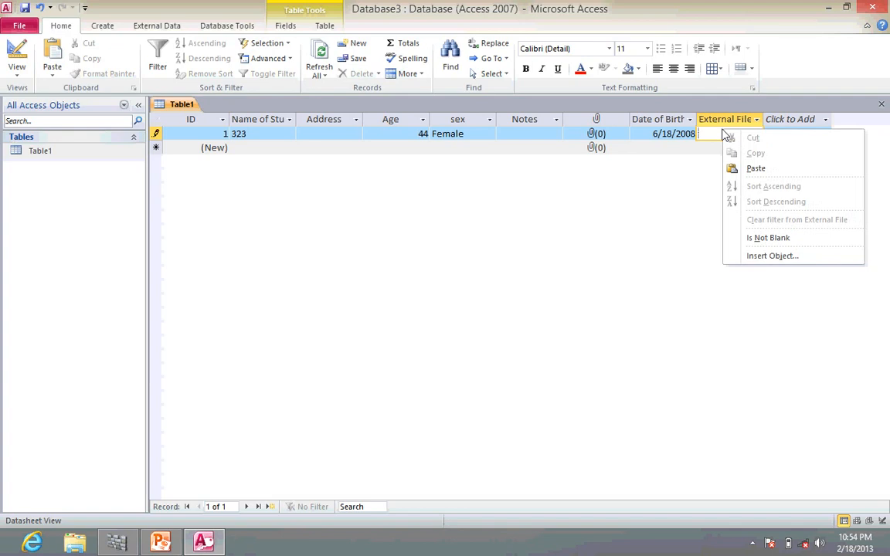
{"action": "left_click", "coordinate": [754, 257]}
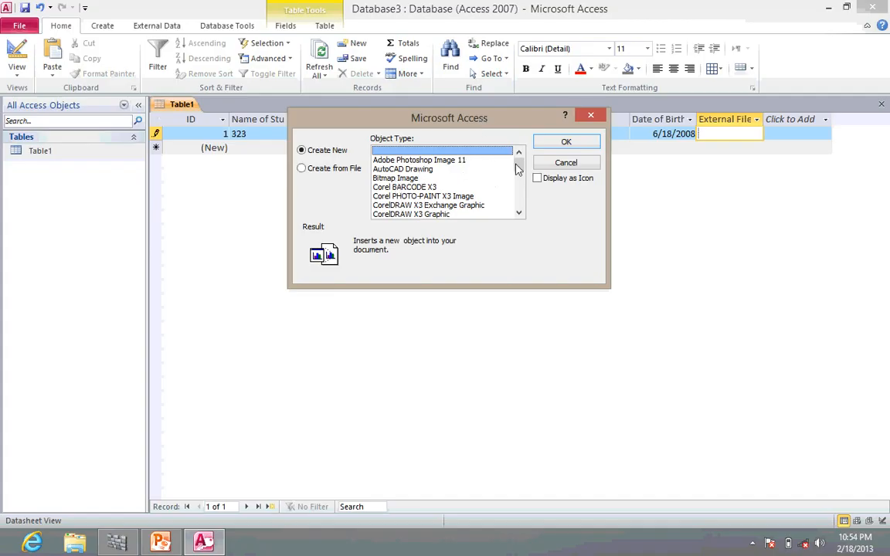
{"action": "left_click", "coordinate": [519, 213]}
{"action": "left_click_drag", "start_coordinate": [518, 212], "coordinate": [519, 212]}
{"action": "scroll", "coordinate": [467, 185], "scroll_direction": "up", "scroll_amount": 10}
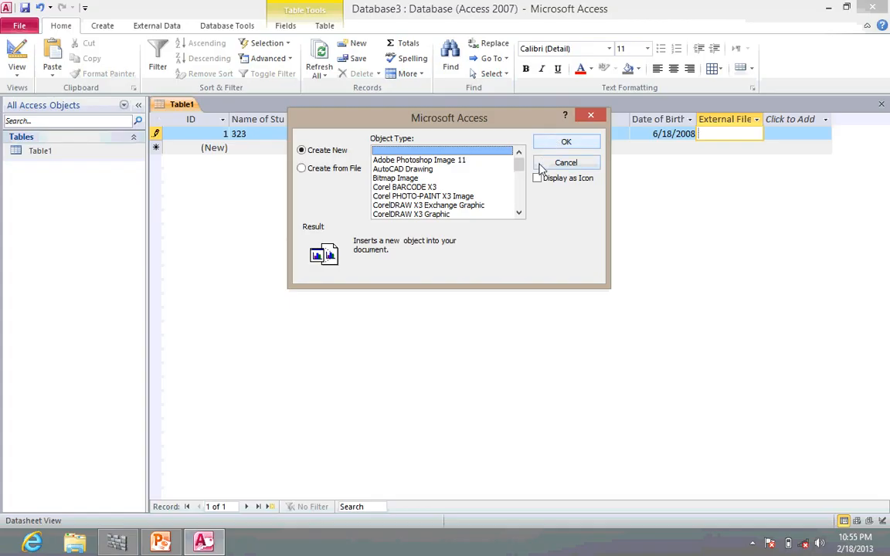
{"action": "left_click", "coordinate": [519, 214]}
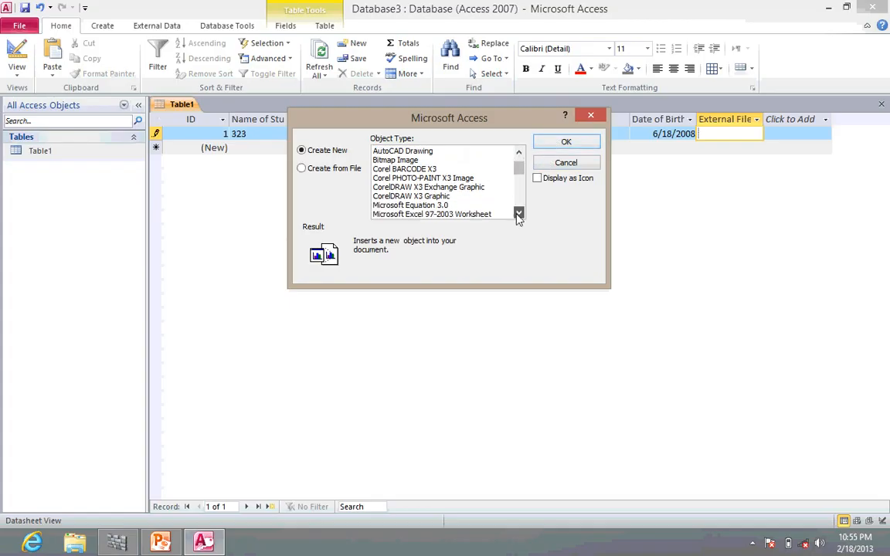
{"action": "left_click", "coordinate": [518, 214]}
{"action": "left_click", "coordinate": [518, 214]}
{"action": "left_click", "coordinate": [518, 214]}
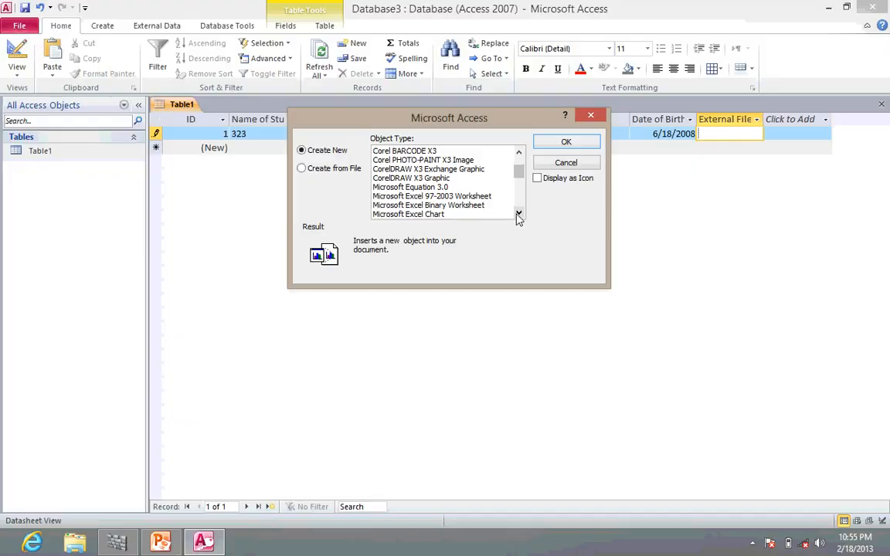
{"action": "left_click", "coordinate": [518, 214]}
{"action": "left_click", "coordinate": [518, 214]}
{"action": "left_click", "coordinate": [518, 214]}
{"action": "left_click", "coordinate": [518, 214]}
{"action": "left_click", "coordinate": [519, 214]}
{"action": "left_click", "coordinate": [518, 214]}
{"action": "left_click", "coordinate": [518, 213]}
{"action": "left_click", "coordinate": [518, 214]}
{"action": "left_click", "coordinate": [518, 214]}
{"action": "left_click", "coordinate": [518, 214]}
{"action": "left_click", "coordinate": [519, 214]}
{"action": "left_click", "coordinate": [519, 214]}
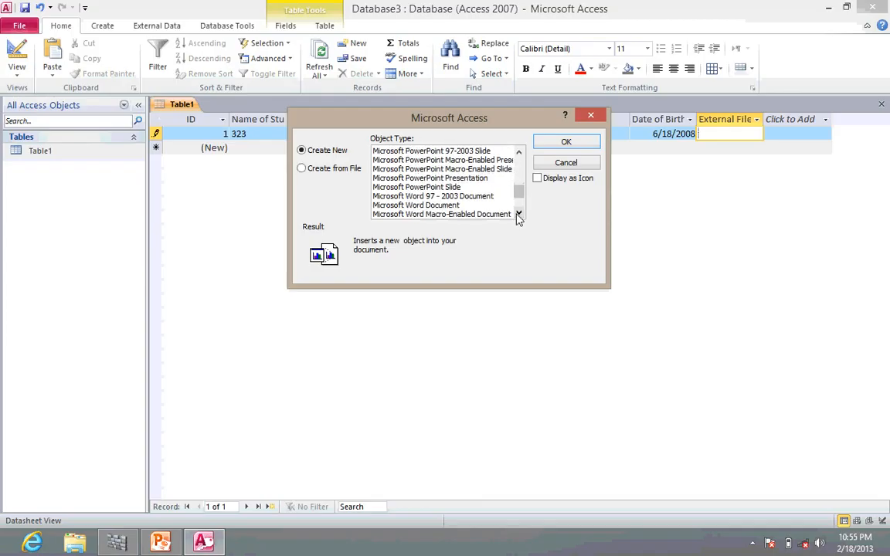
{"action": "left_click", "coordinate": [448, 206]}
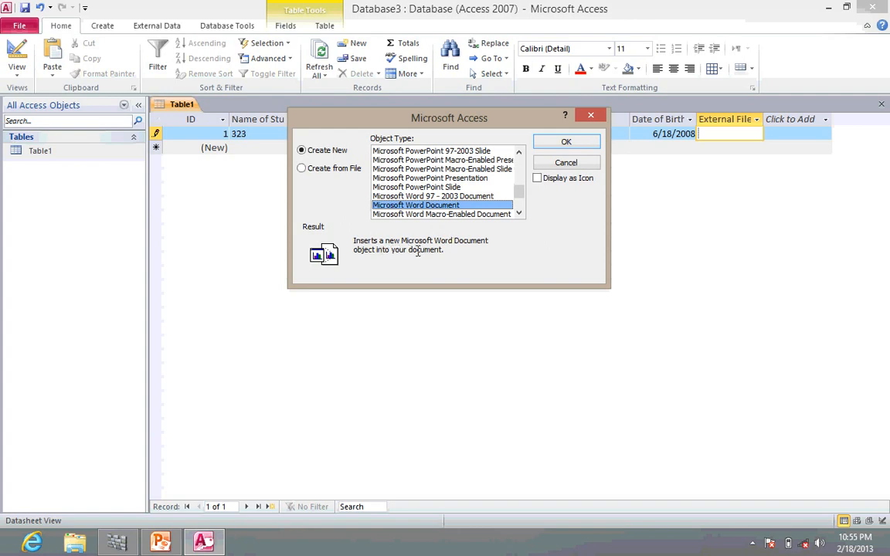
{"action": "left_click", "coordinate": [564, 142]}
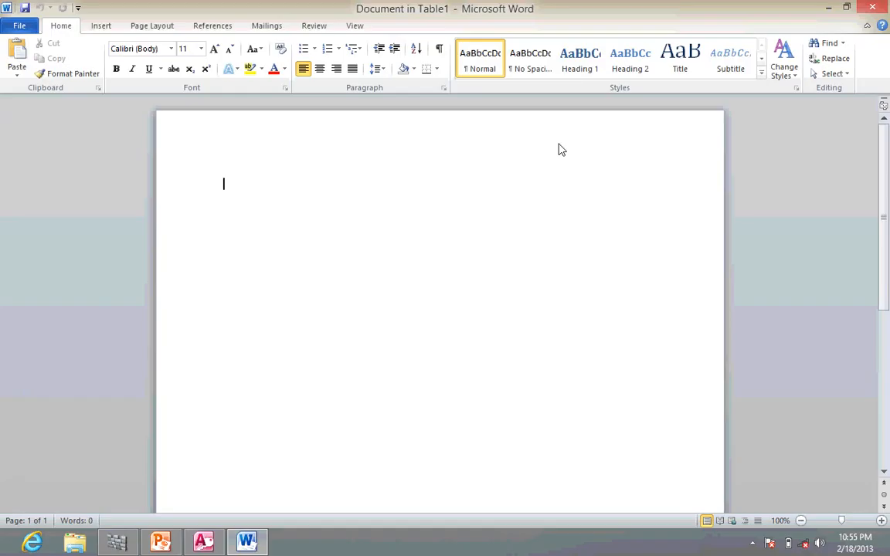
Write "This is Gleeks Virtual Academy" in the embedded Word document, then save and close it.
{"action": "type", "text": "This is Gleeks a"}
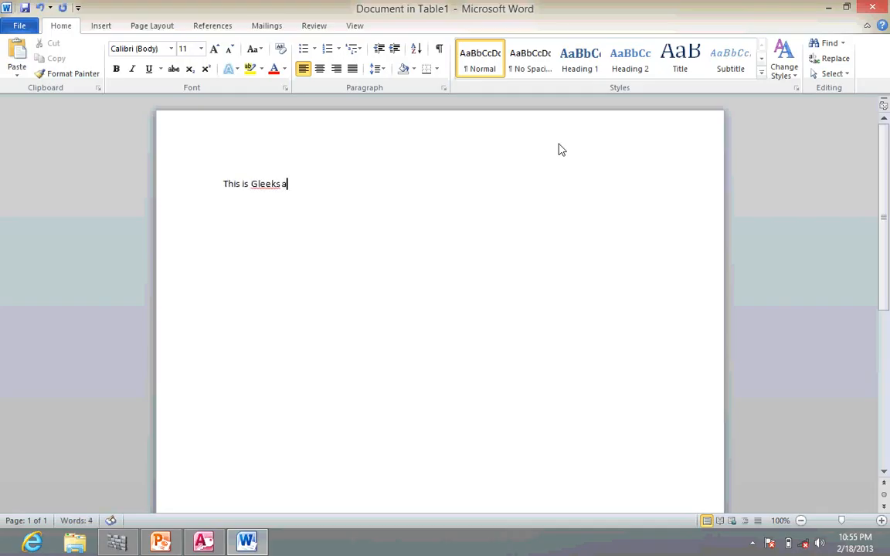
{"action": "key", "text": "BackSpace"}
{"action": "type", "text": "Virtual Academy"}
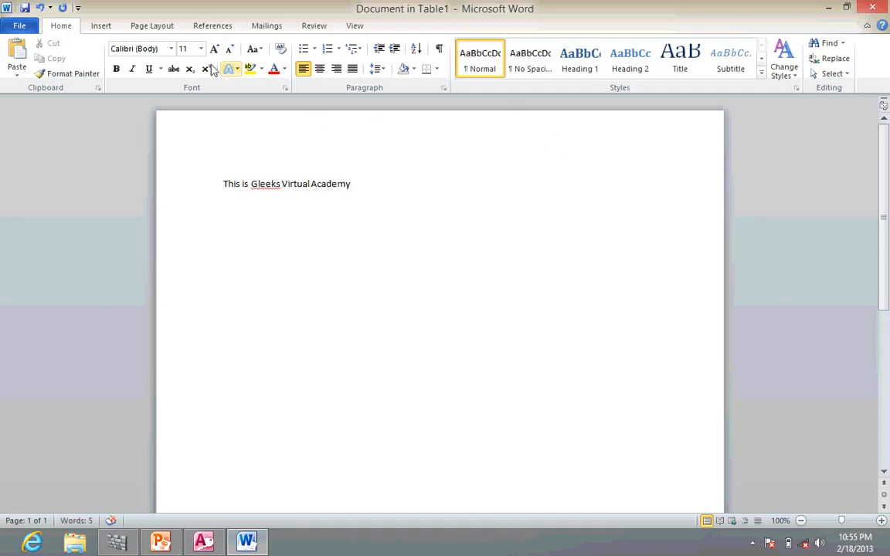
{"action": "left_click", "coordinate": [25, 9]}
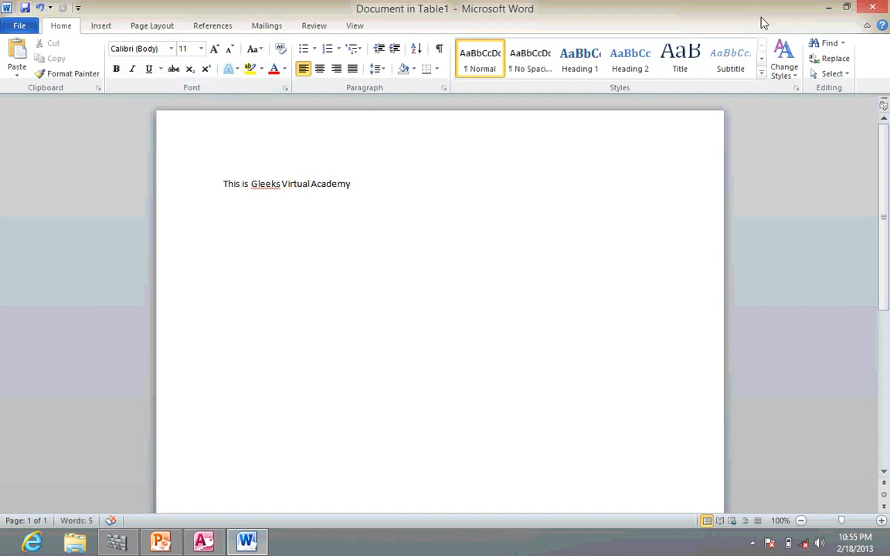
{"action": "left_click", "coordinate": [872, 6]}
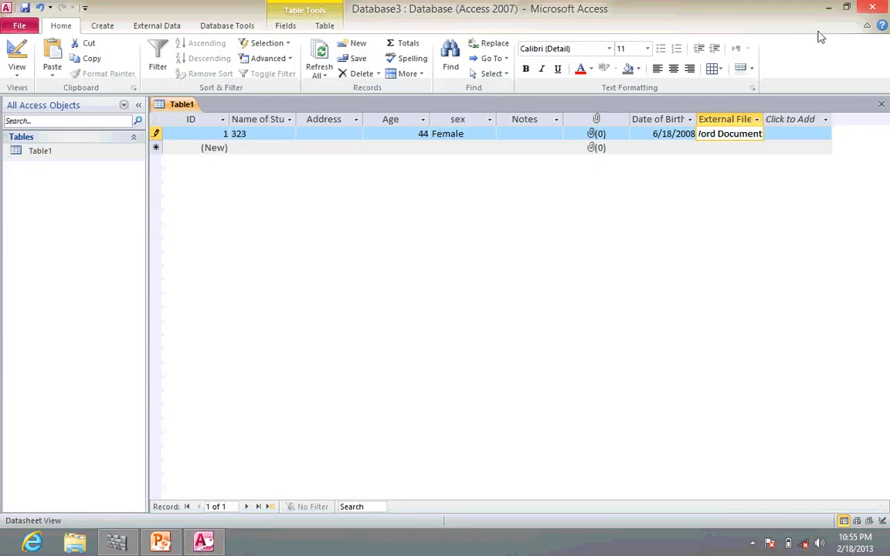
Start a second record in Table1 by entering the student's first name in the name field.
{"action": "left_click", "coordinate": [738, 151]}
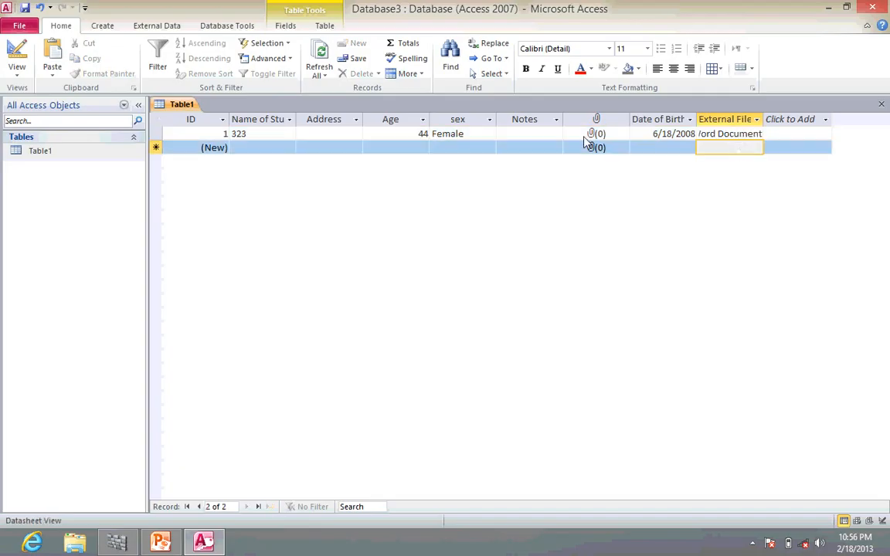
{"action": "left_click", "coordinate": [272, 149]}
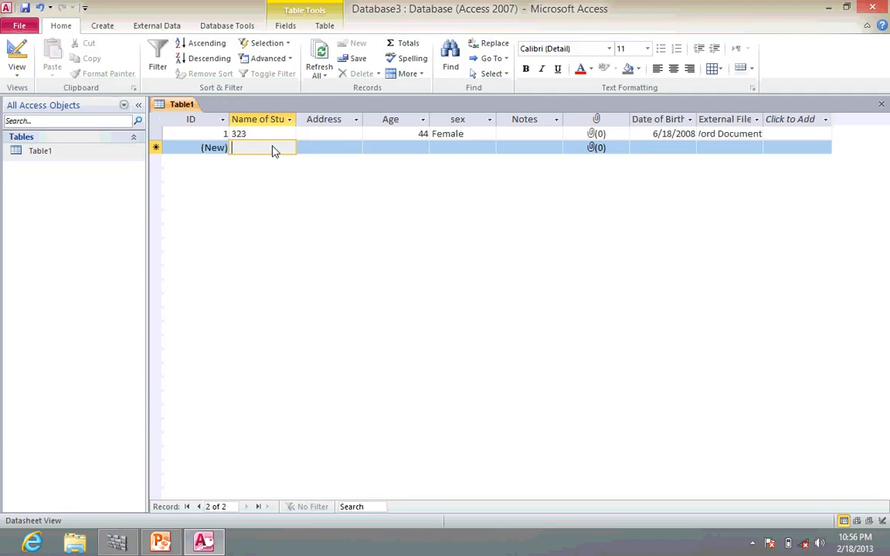
{"action": "type", "text": "Mercy"}
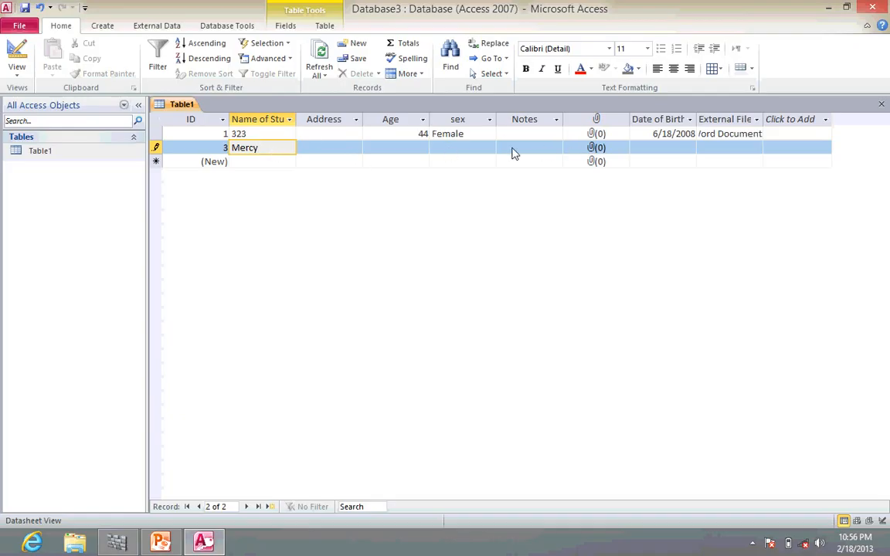
Leave Address, Age, sex and Notes blank and pick the second record's Date of Birth from the calendar.
{"action": "left_click", "coordinate": [347, 148]}
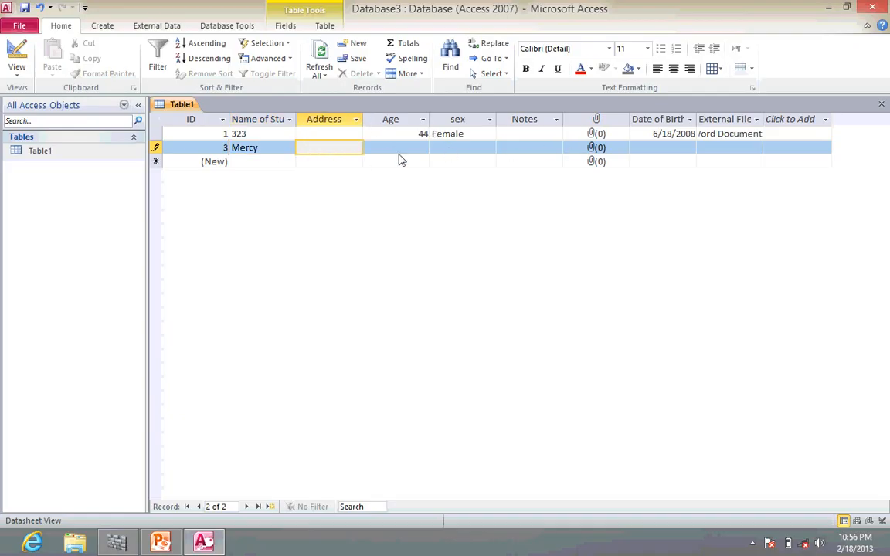
{"action": "key", "text": "Tab"}
{"action": "key", "text": "Tab"}
{"action": "key", "text": "Tab"}
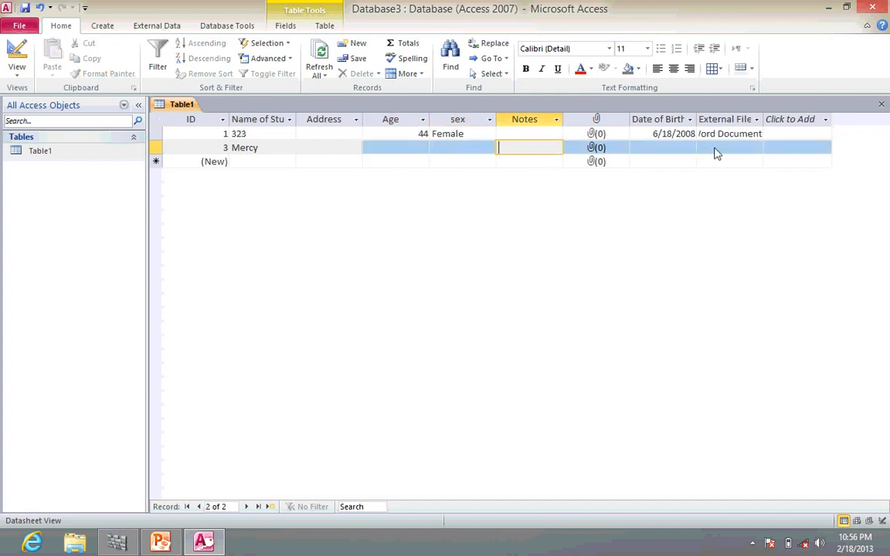
{"action": "left_click", "coordinate": [683, 151]}
{"action": "left_click", "coordinate": [703, 147]}
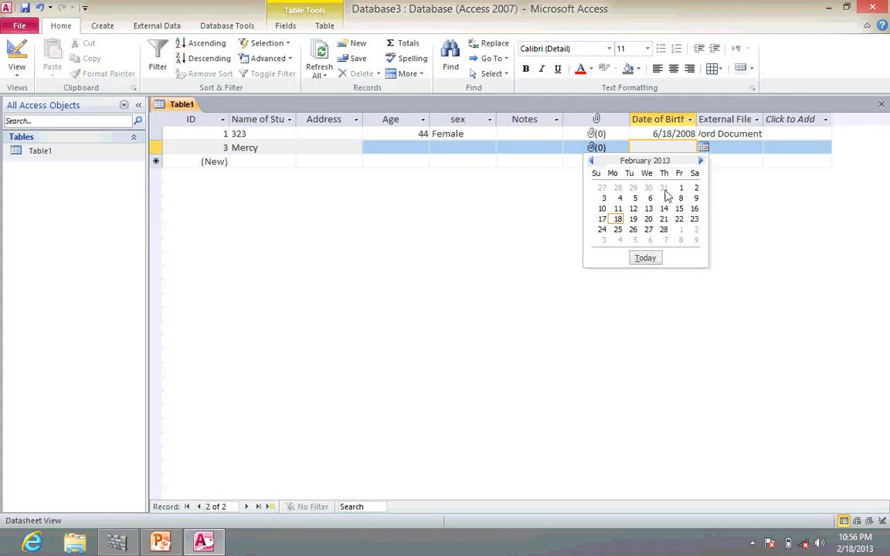
{"action": "left_click", "coordinate": [666, 214]}
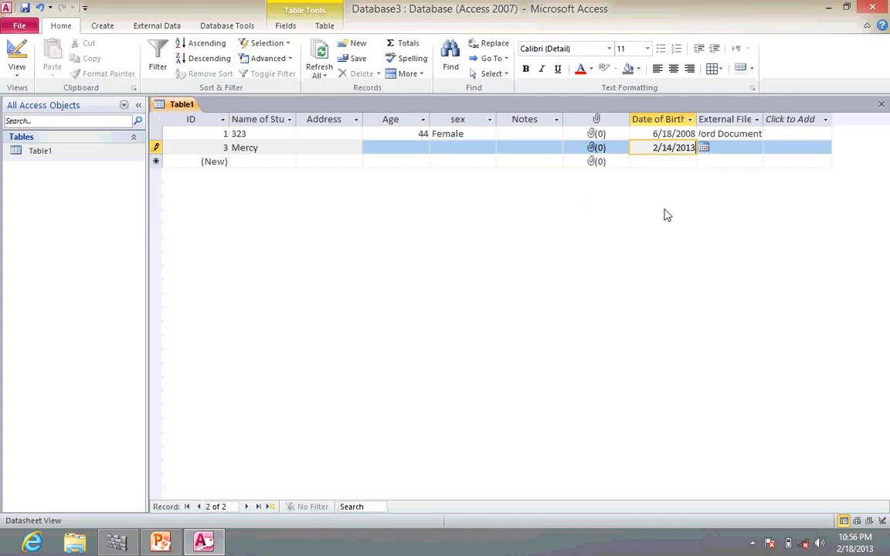
Insert the existing file Central processing unit from Documents as an object in the second record's External File field.
{"action": "left_click", "coordinate": [730, 151]}
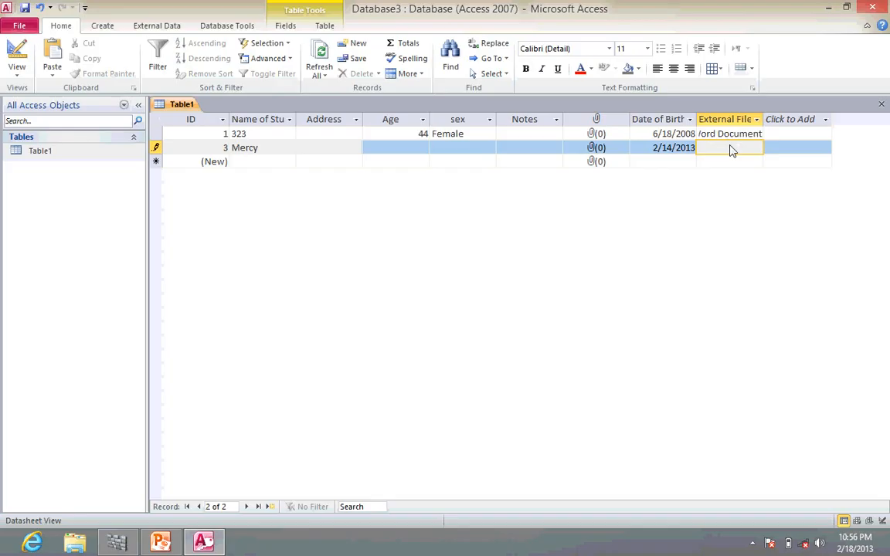
{"action": "right_click", "coordinate": [731, 151]}
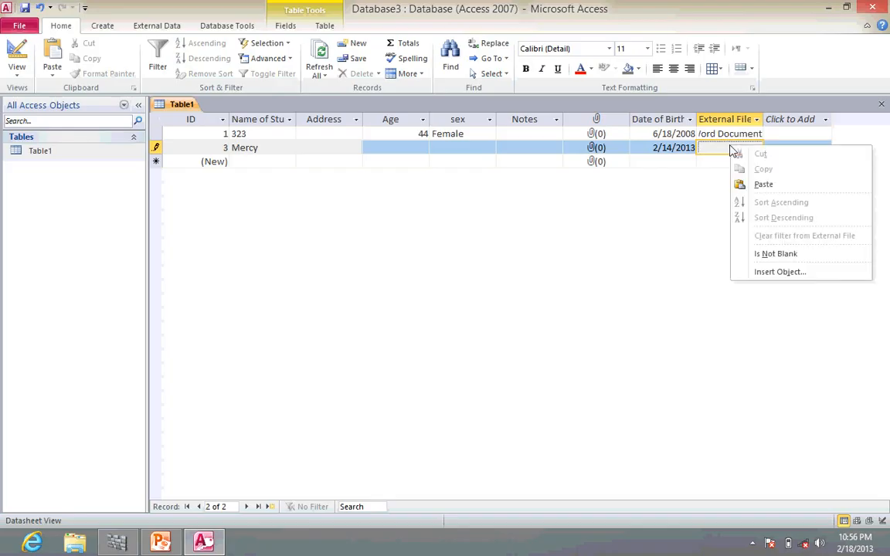
{"action": "left_click", "coordinate": [751, 272]}
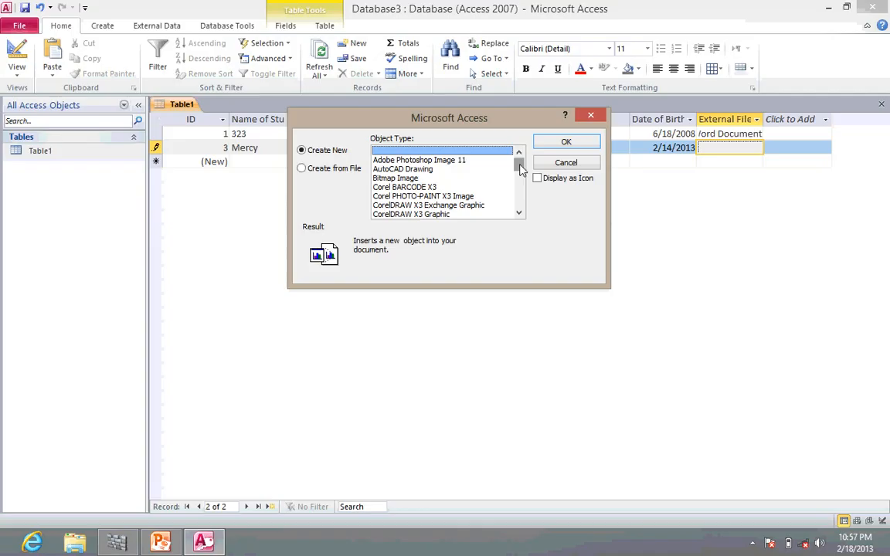
{"action": "left_click", "coordinate": [302, 170]}
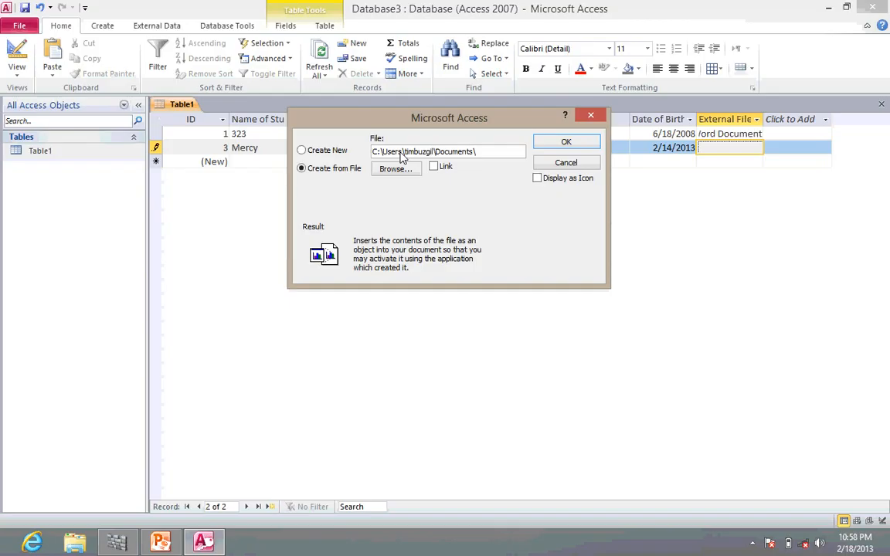
{"action": "left_click", "coordinate": [388, 169]}
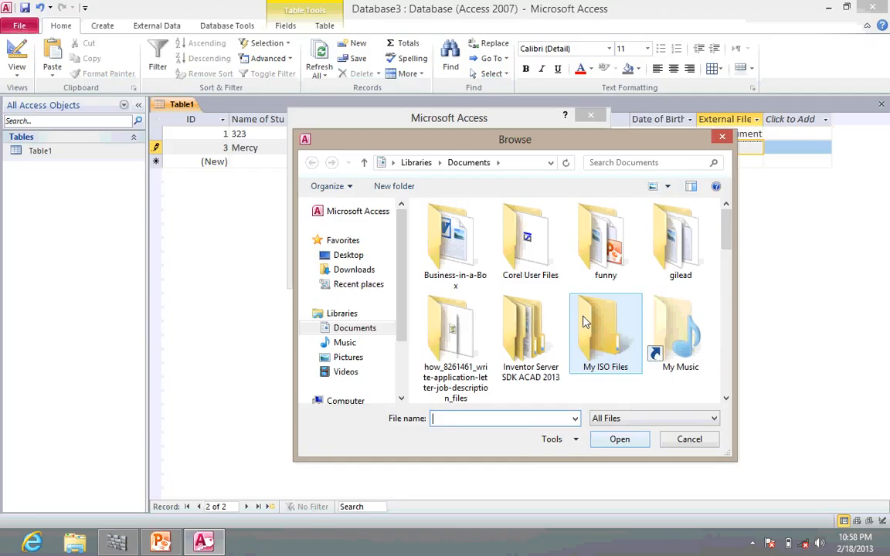
{"action": "mouse_move", "coordinate": [727, 232]}
{"action": "left_mouse_down"}
{"action": "mouse_move", "coordinate": [730, 379]}
{"action": "mouse_move", "coordinate": [726, 247]}
{"action": "mouse_move", "coordinate": [724, 307]}
{"action": "mouse_move", "coordinate": [725, 295]}
{"action": "left_mouse_up"}
{"action": "left_click", "coordinate": [597, 280]}
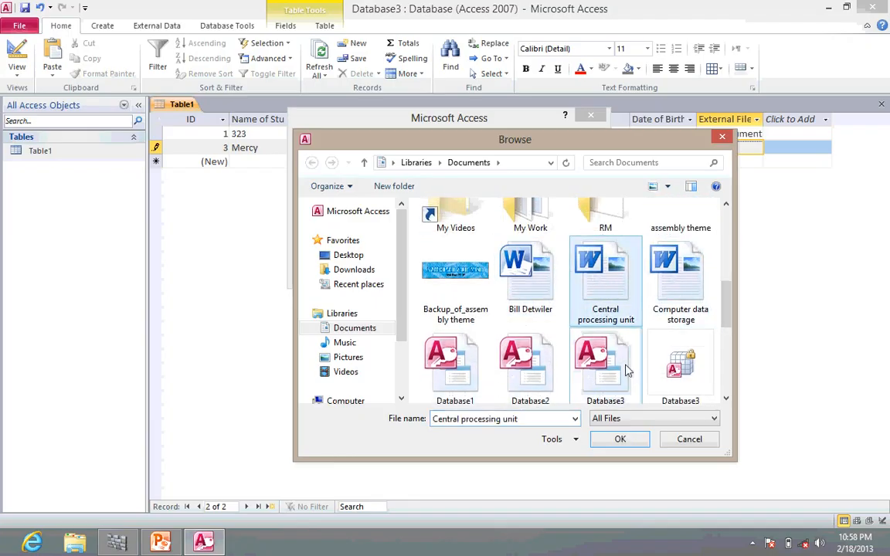
{"action": "left_click", "coordinate": [619, 440]}
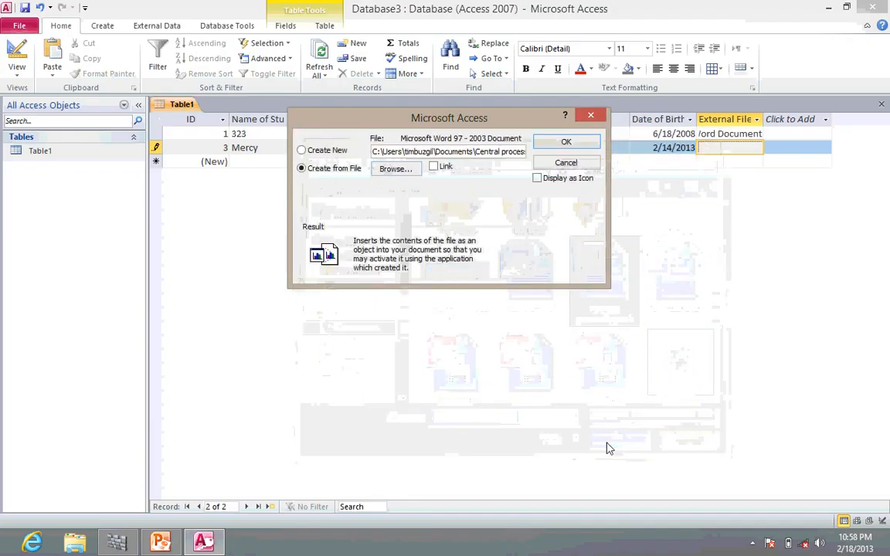
{"action": "left_click", "coordinate": [563, 144]}
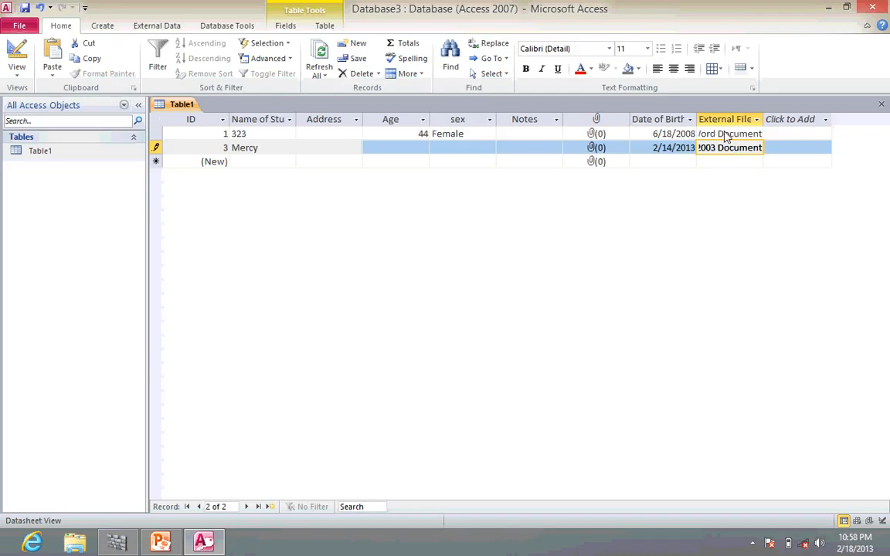
Open the embedded documents of the first and second records to check their contents, closing each one.
{"action": "left_click", "coordinate": [726, 138]}
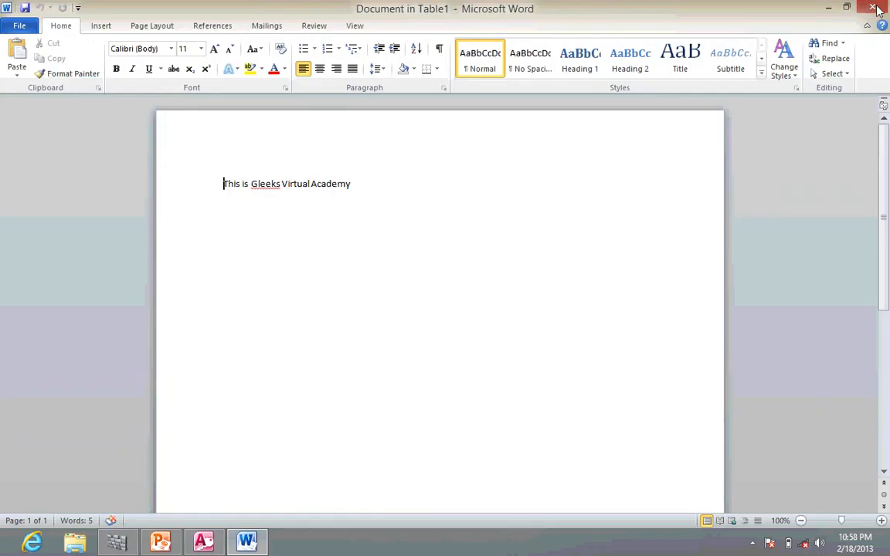
{"action": "left_click", "coordinate": [872, 7]}
{"action": "left_click", "coordinate": [733, 150]}
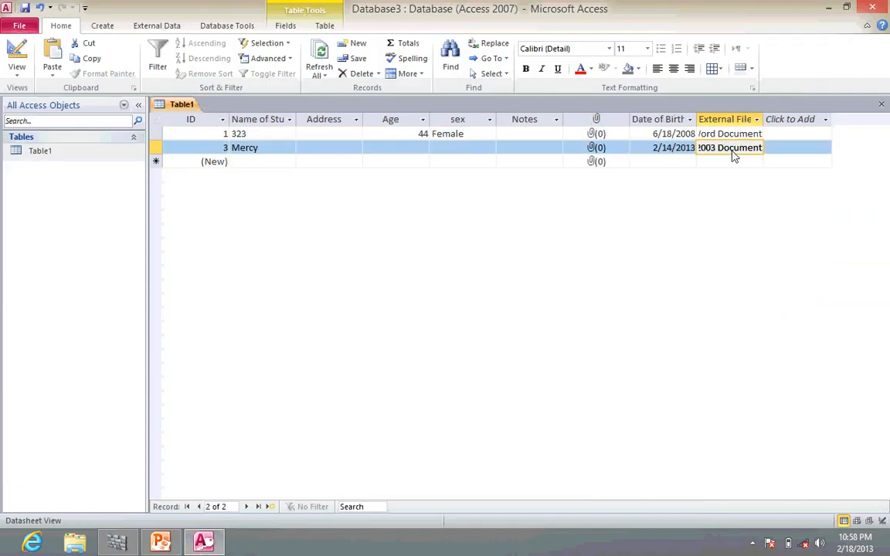
{"action": "double_click", "coordinate": [733, 149]}
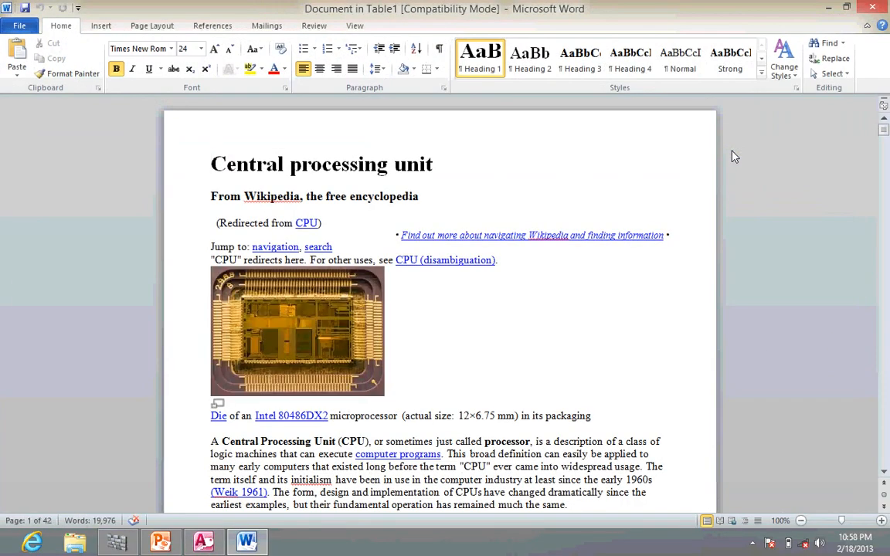
{"action": "left_click", "coordinate": [872, 8]}
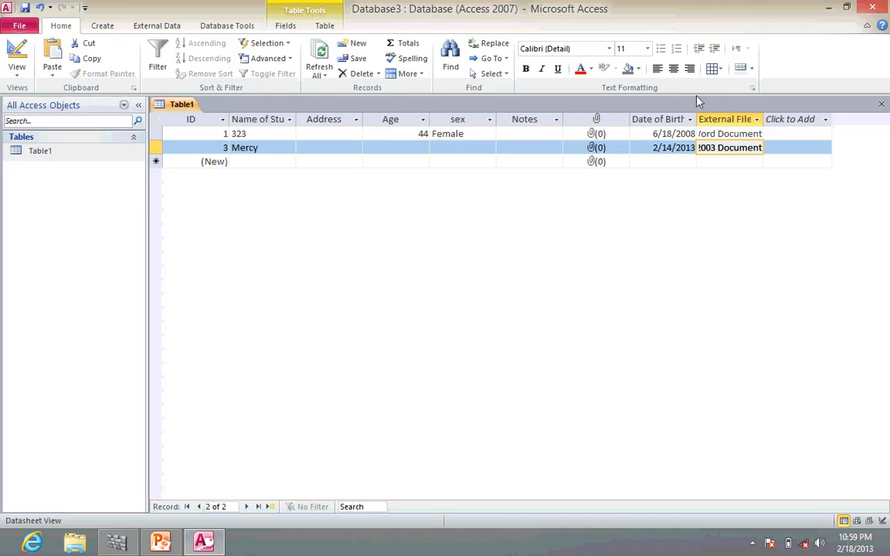
Switch to PowerPoint, review the DATATYPE and Datatypes slides, and return to the Access table.
{"action": "left_click", "coordinate": [160, 542]}
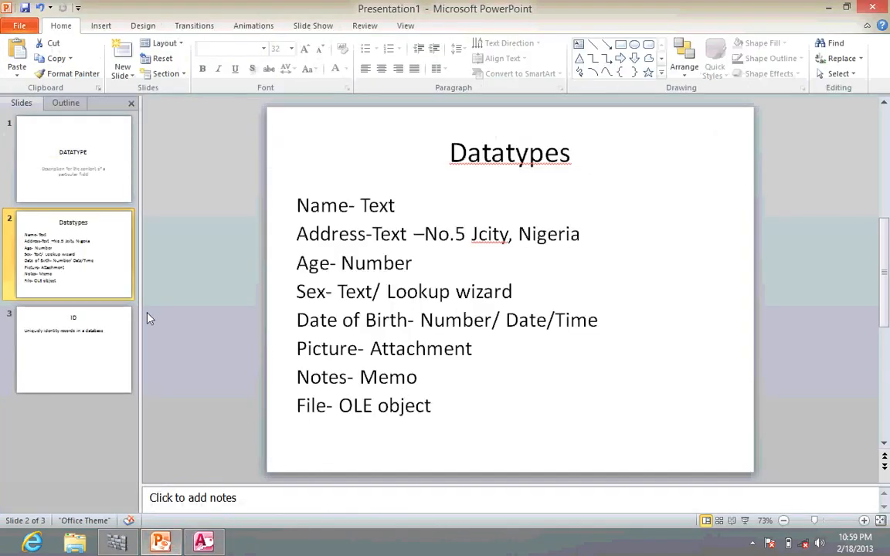
{"action": "left_click", "coordinate": [93, 178]}
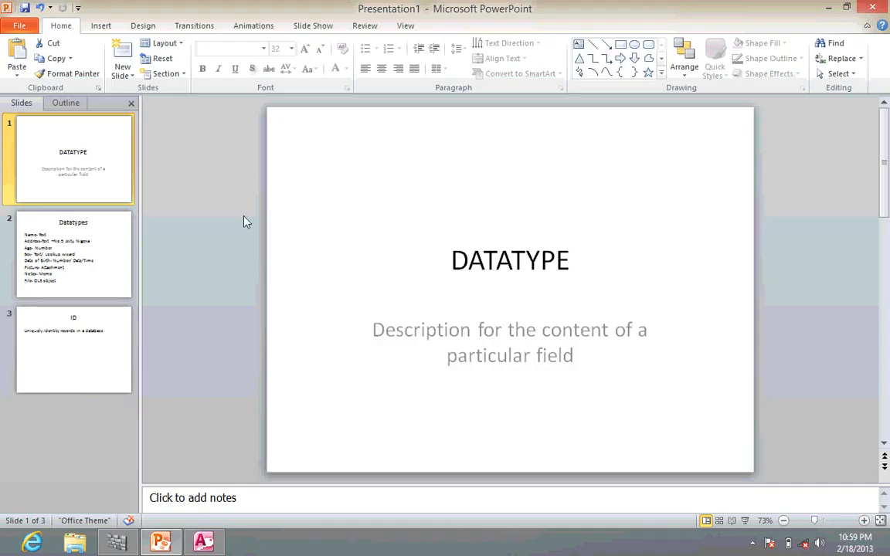
{"action": "left_click", "coordinate": [113, 266]}
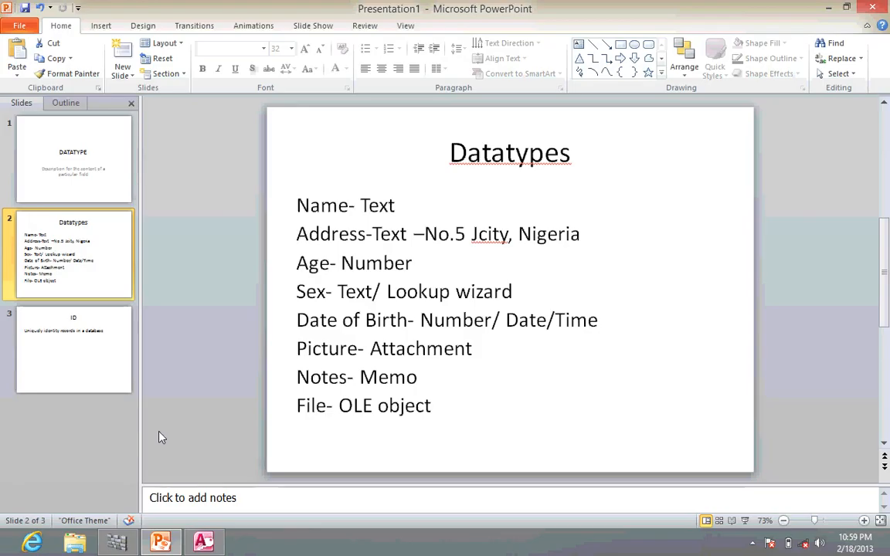
{"action": "left_click", "coordinate": [205, 543]}
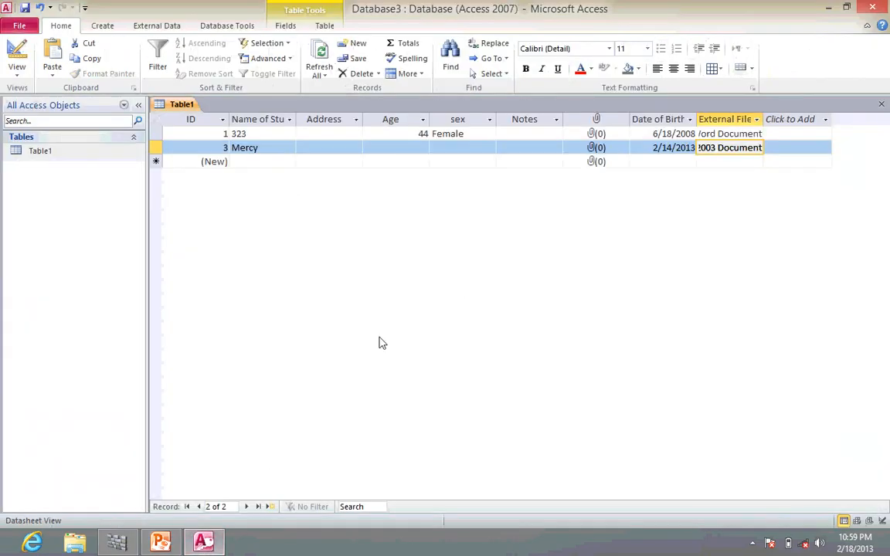